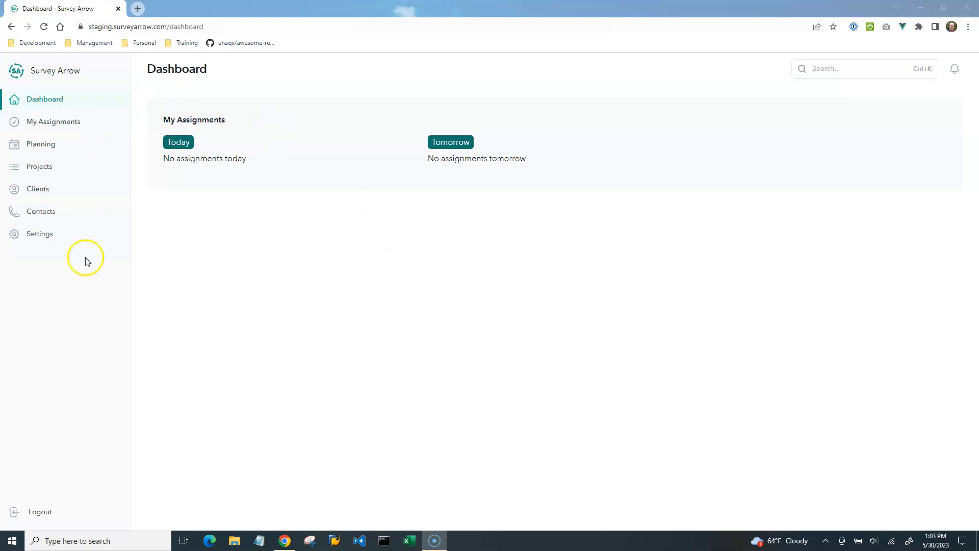
Step: Open the project tag management page in the settings
click(40, 236)
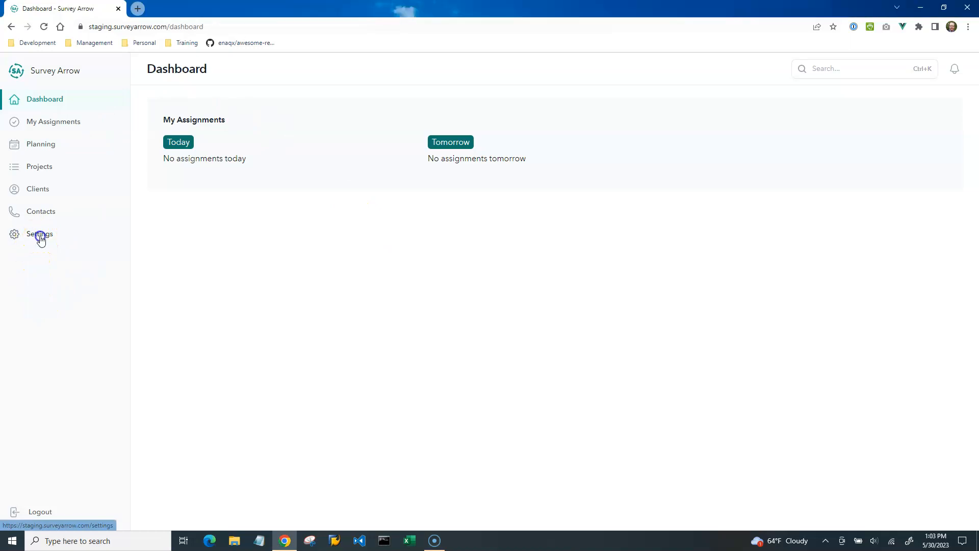
click(506, 107)
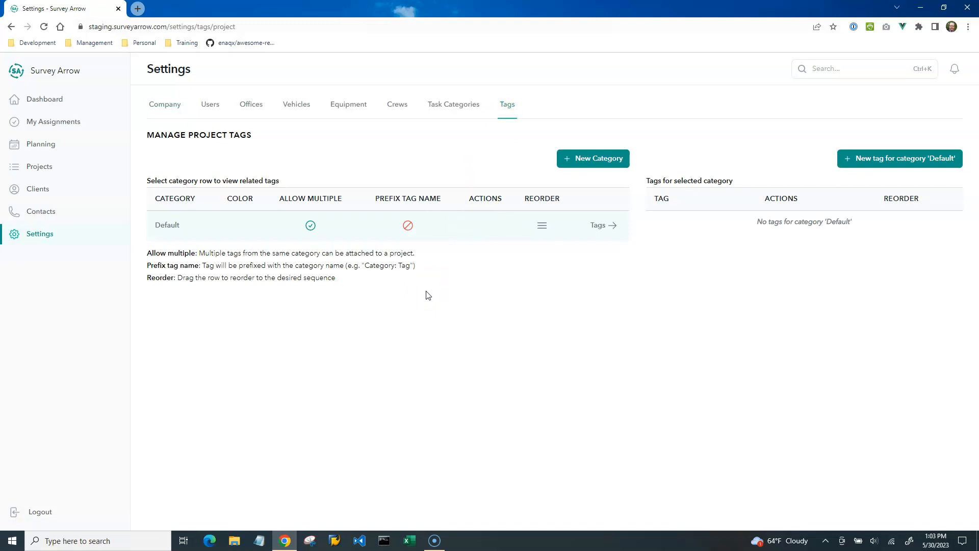
click(192, 227)
click(886, 158)
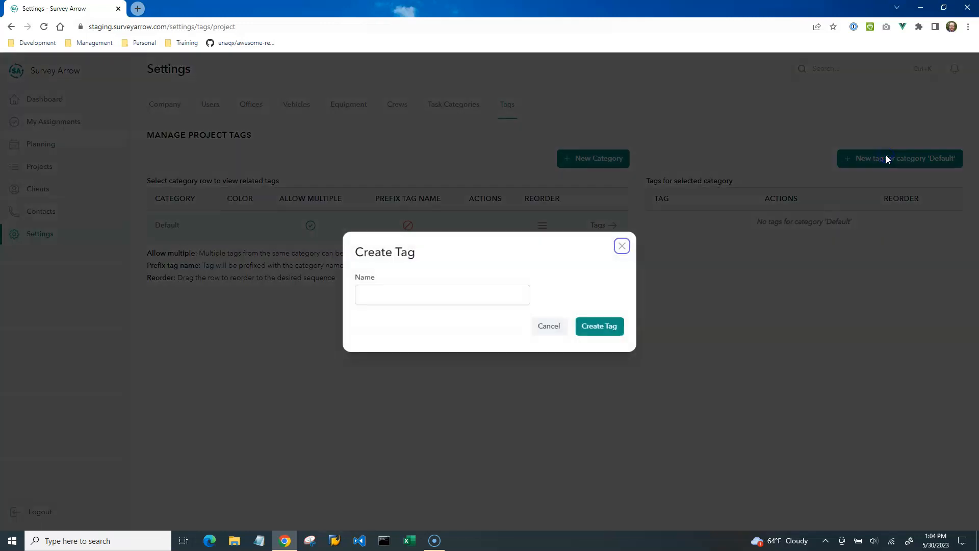
click(399, 297)
click(545, 327)
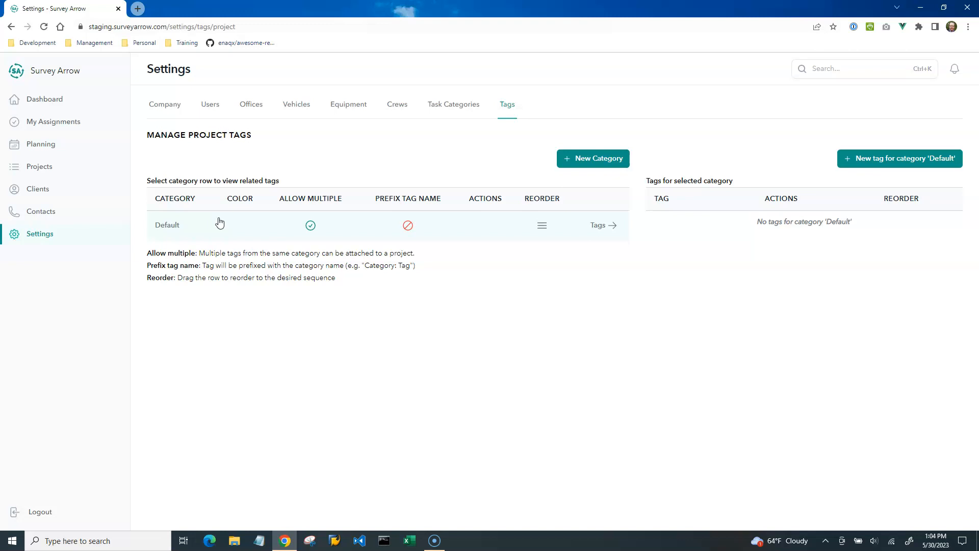
Step: Start a new tag category named "BSAT Phase" and give it the purple color 512da7
click(598, 155)
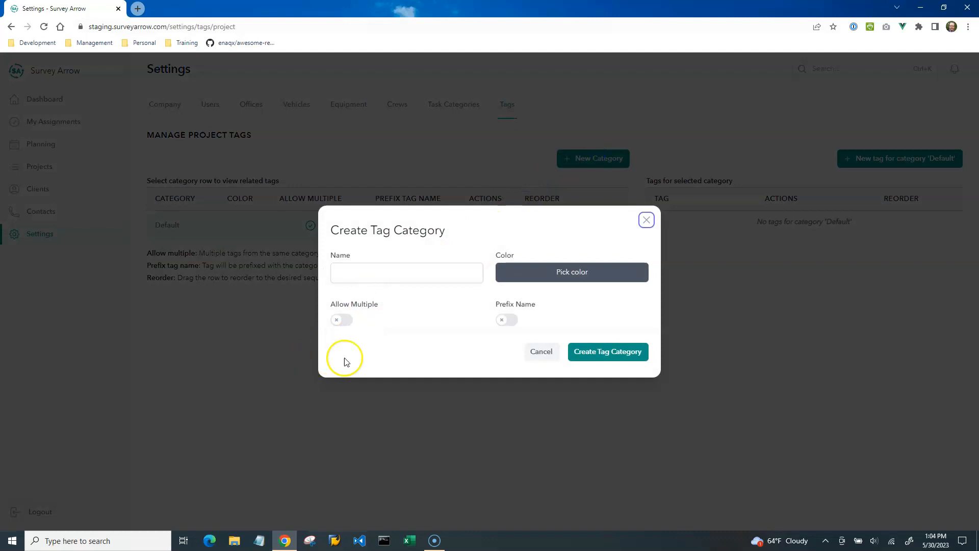
click(372, 276)
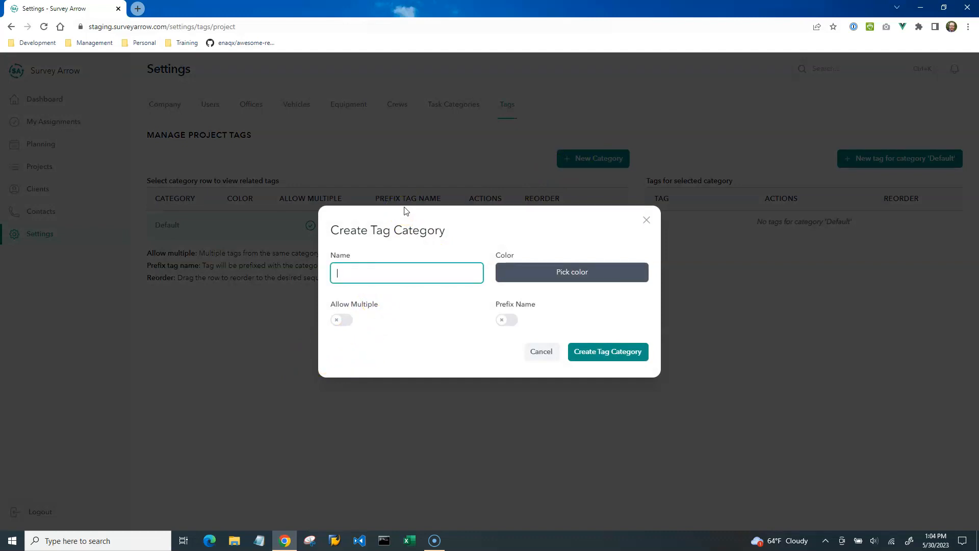
text(BSAT Phase)
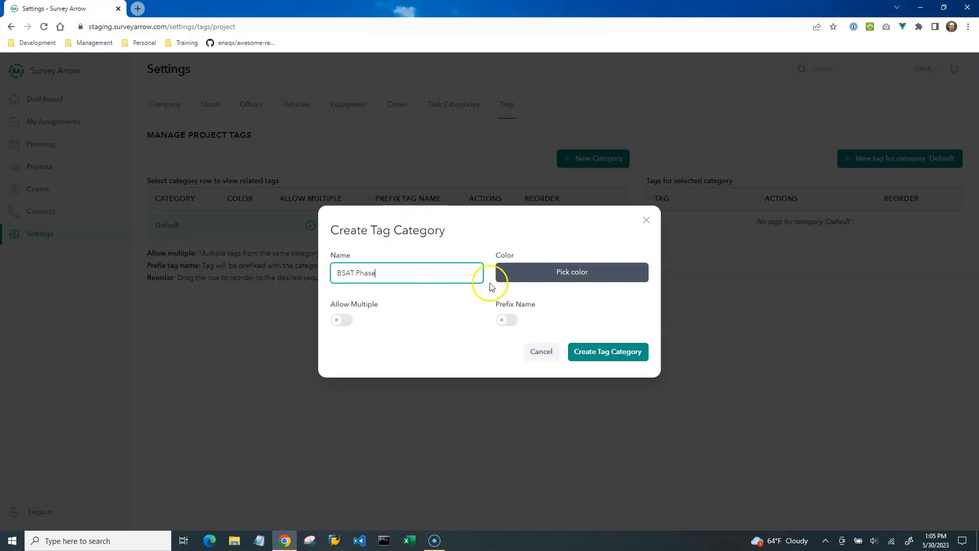
click(552, 272)
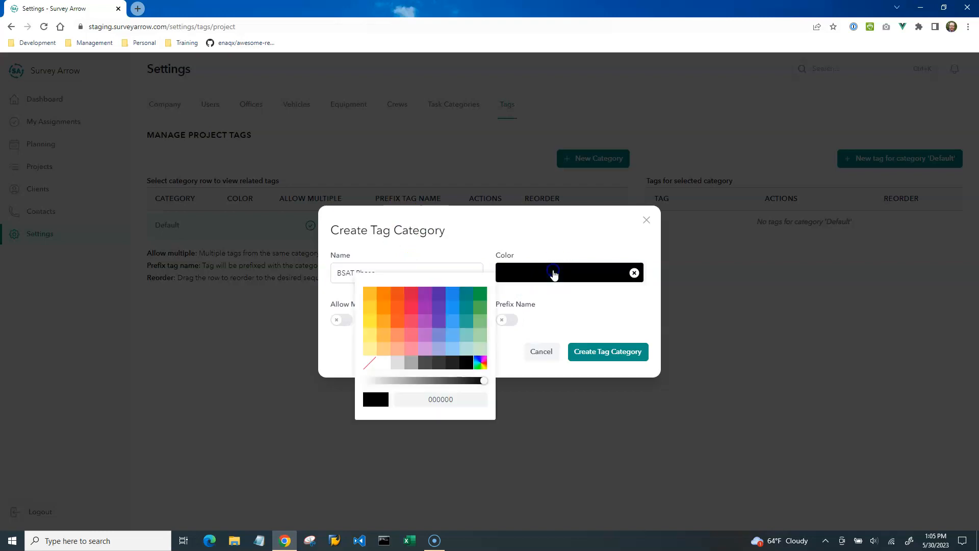
click(438, 294)
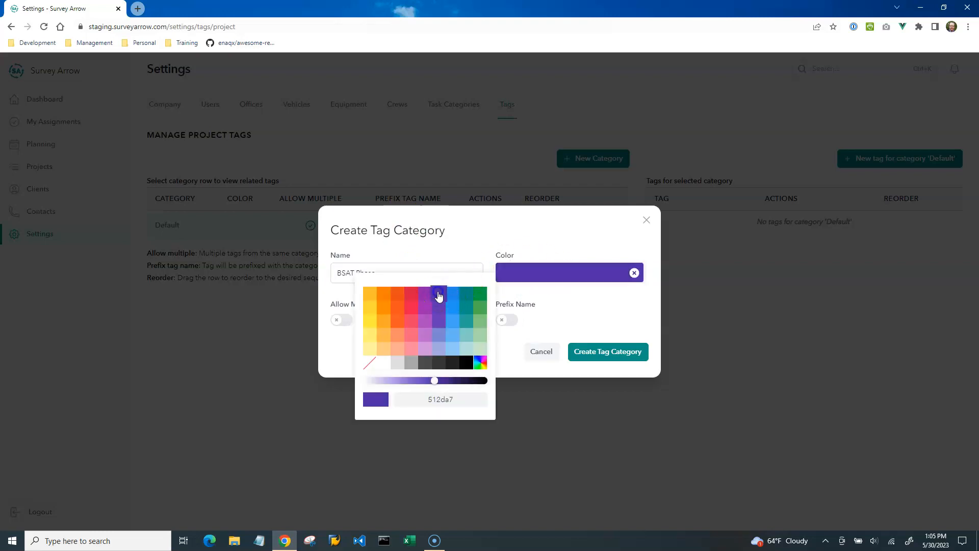
click(459, 236)
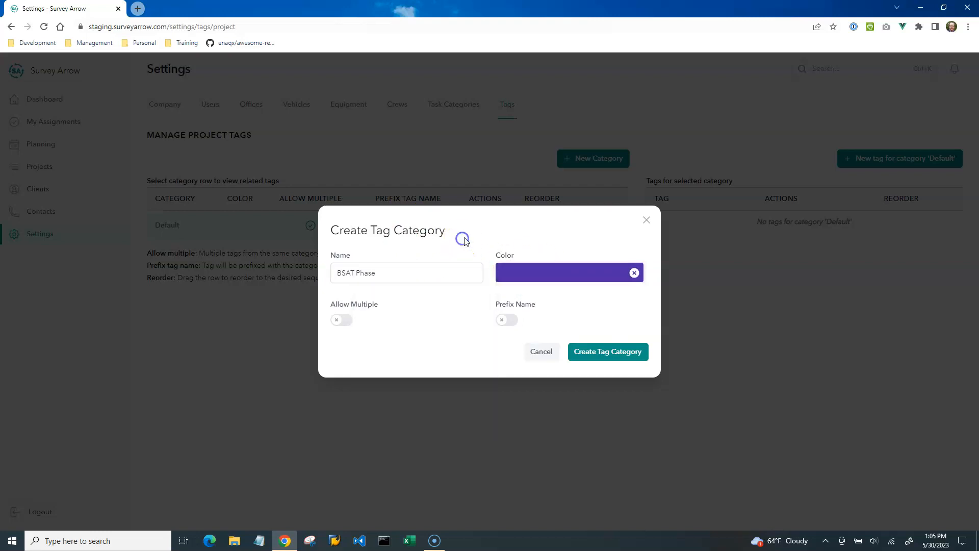
Step: Turn on Prefix Name with Allow Multiple off, and create the BSAT Phase tag category
click(345, 320)
click(509, 320)
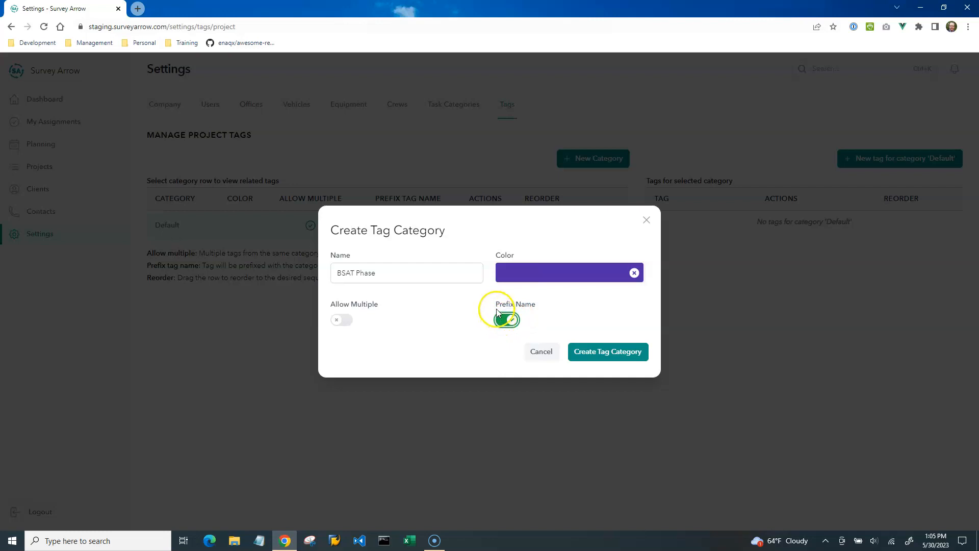
drag(380, 274, 321, 280)
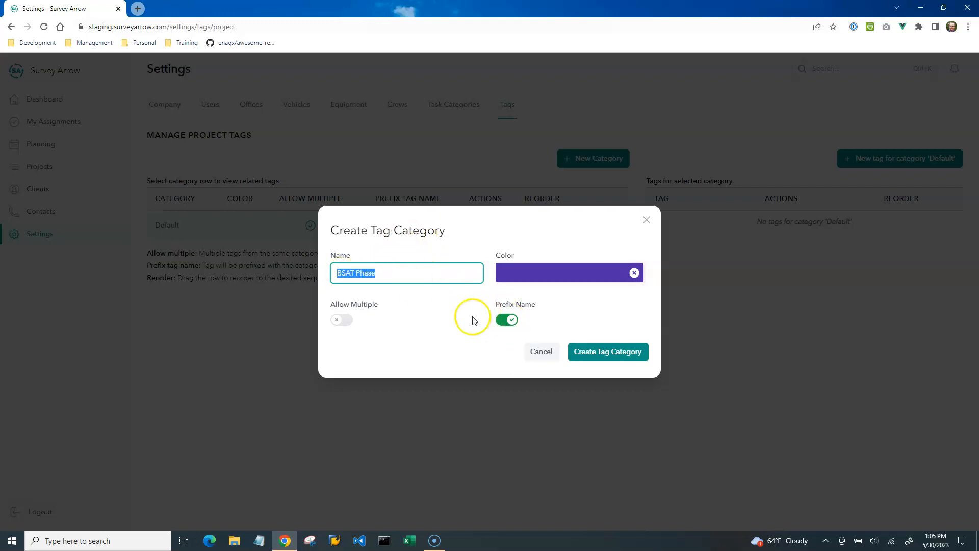
click(422, 274)
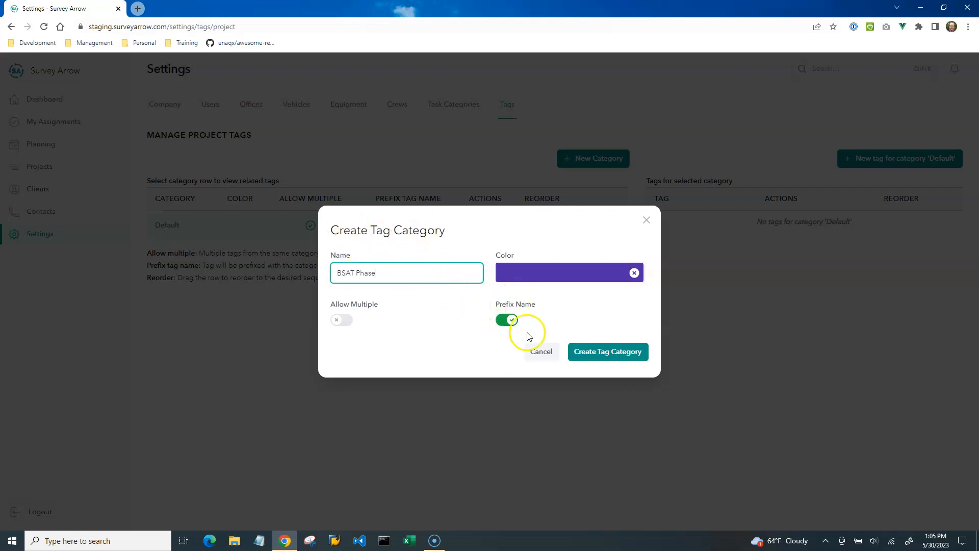
click(603, 352)
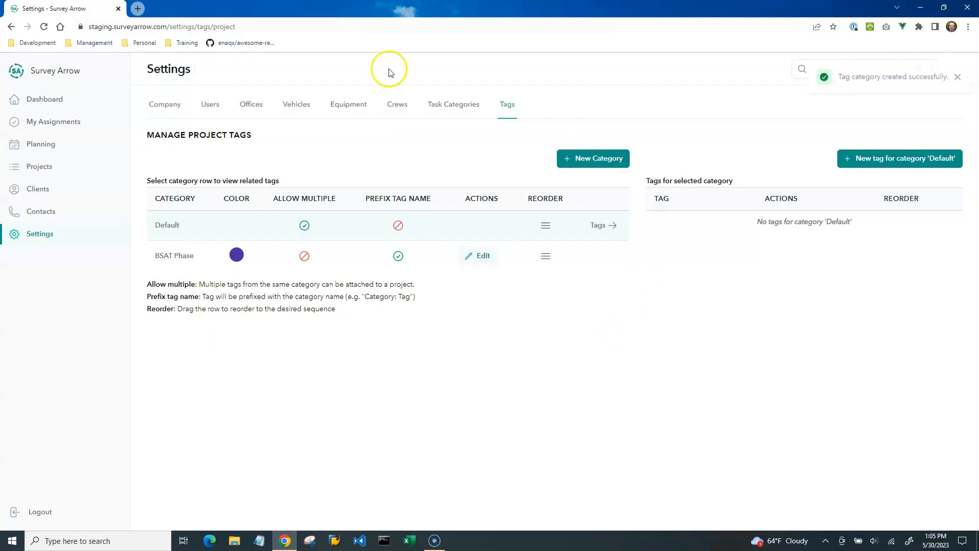
Step: Create the tags "Setup" and "Legal Research" in the BSAT Phase category
click(176, 257)
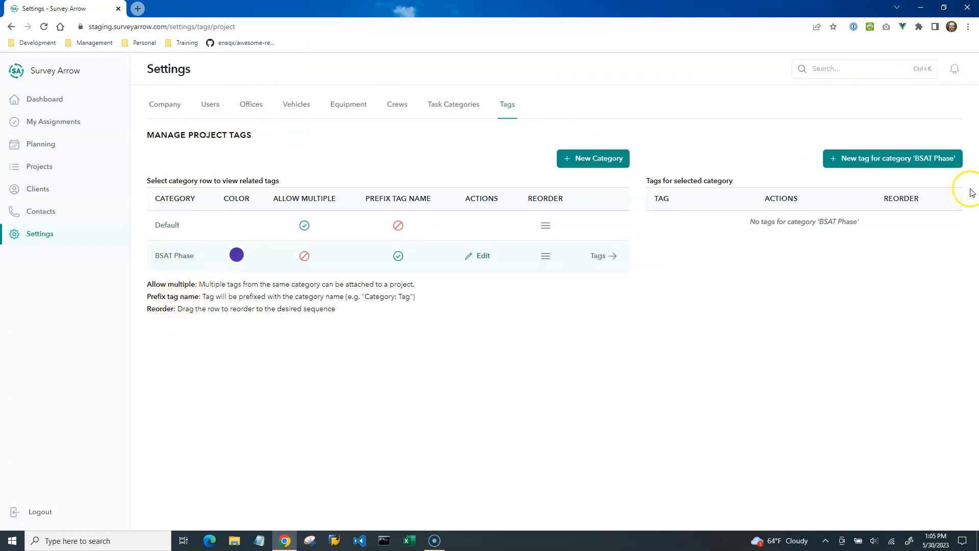
click(865, 161)
click(398, 297)
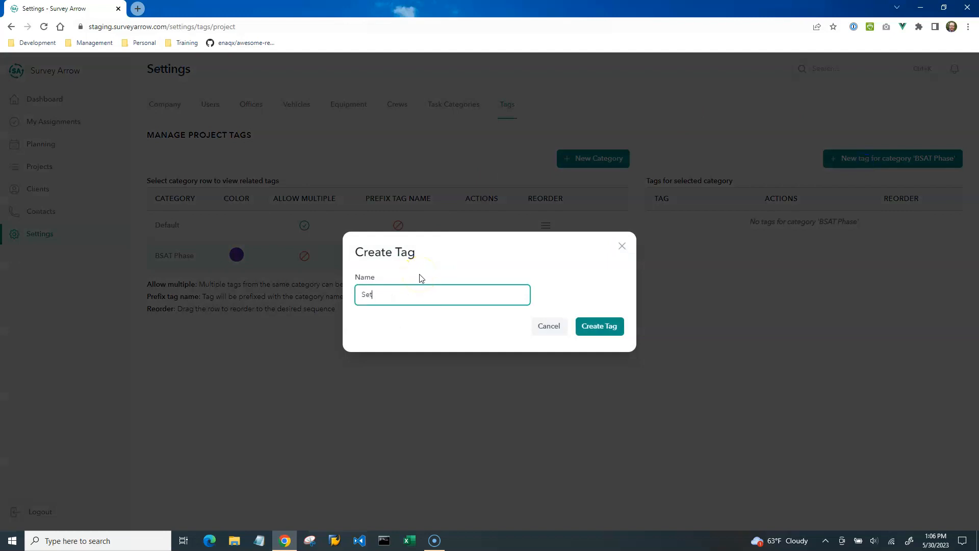
click(589, 326)
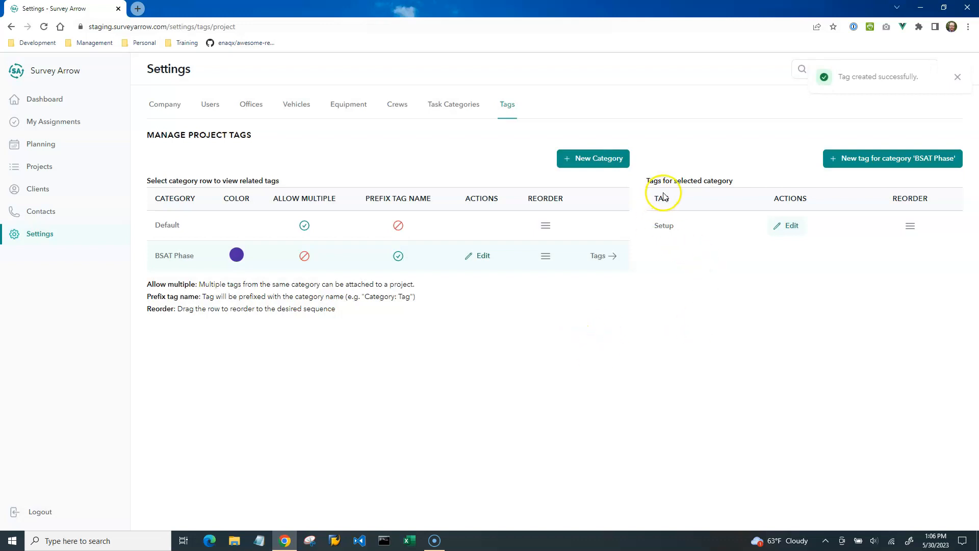
click(886, 159)
click(410, 301)
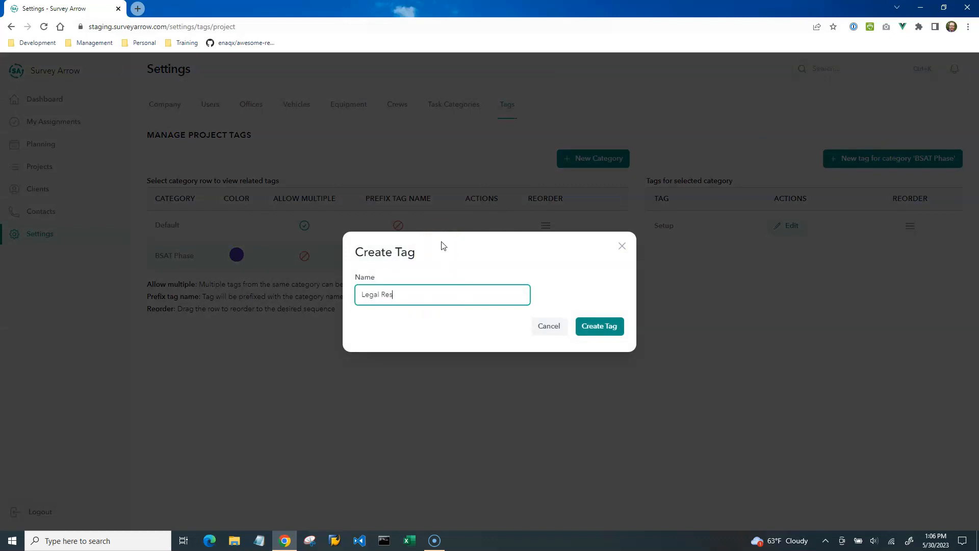
click(596, 326)
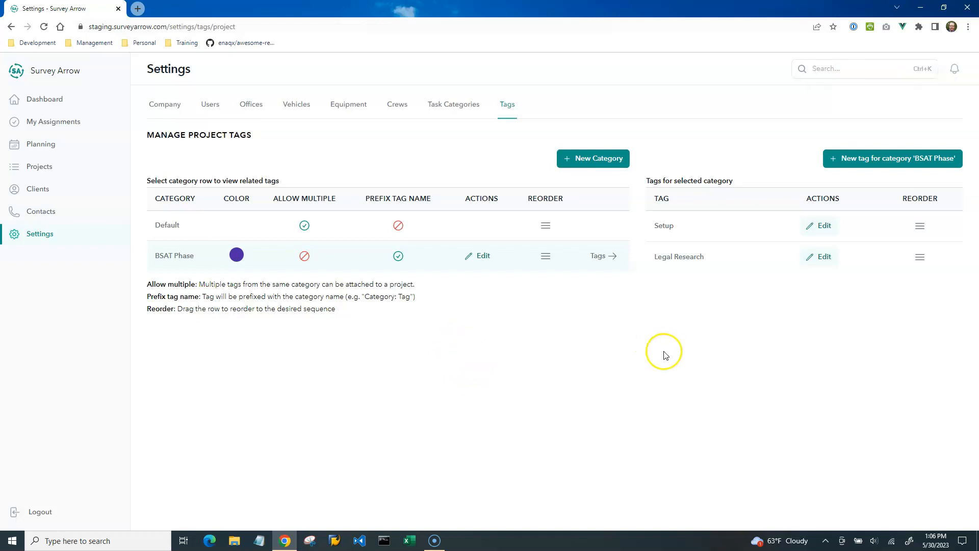
Step: Create the tags "CAT Tech Process Points" and "CAD Tech Drafting" in the BSAT Phase category
click(903, 162)
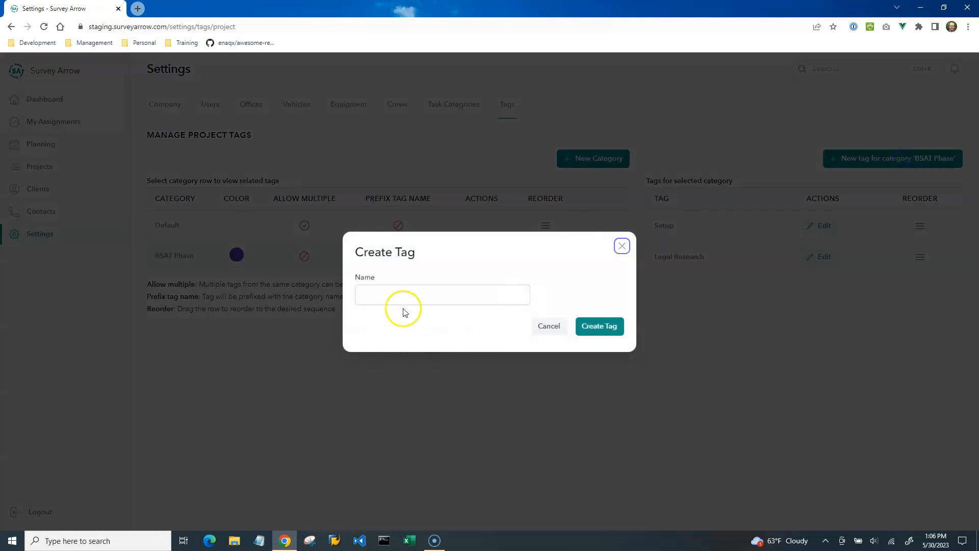
click(408, 298)
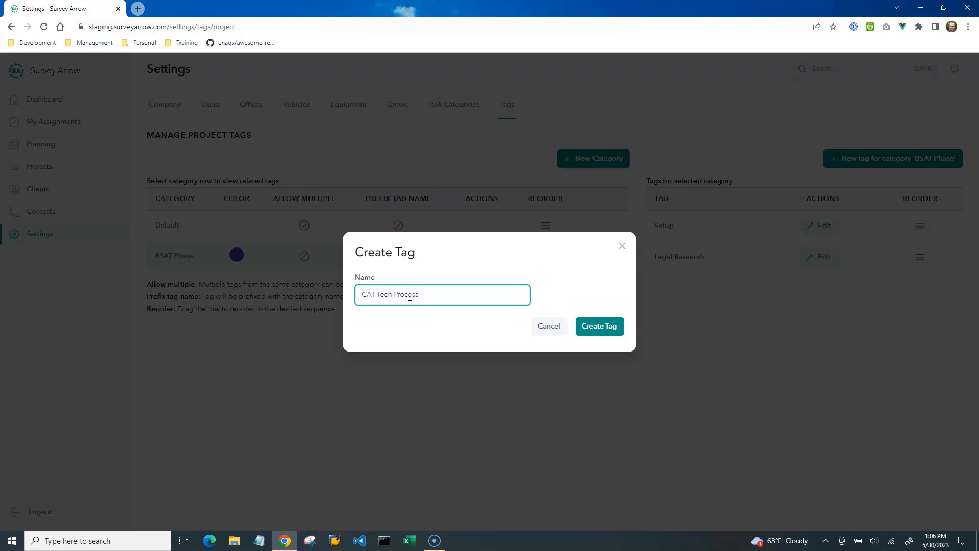
click(591, 327)
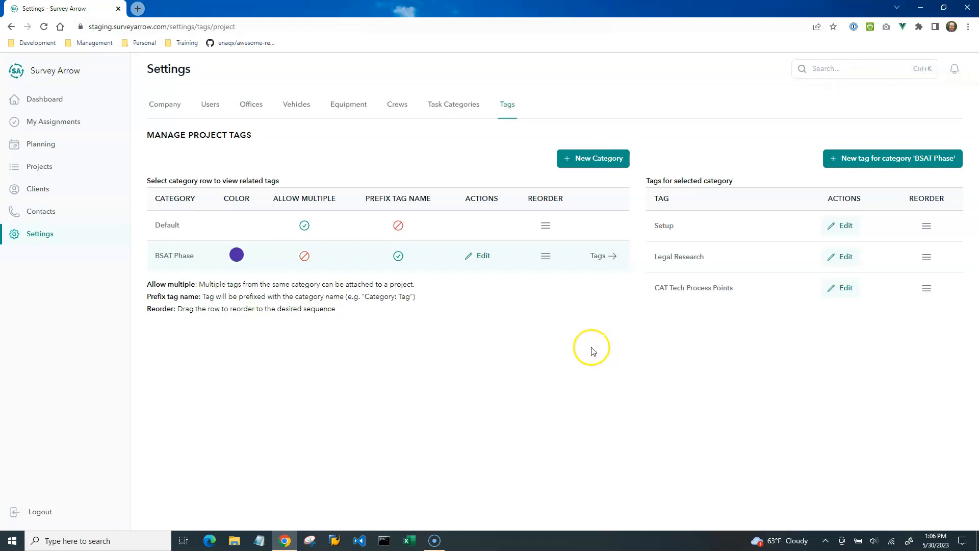
click(867, 160)
click(429, 303)
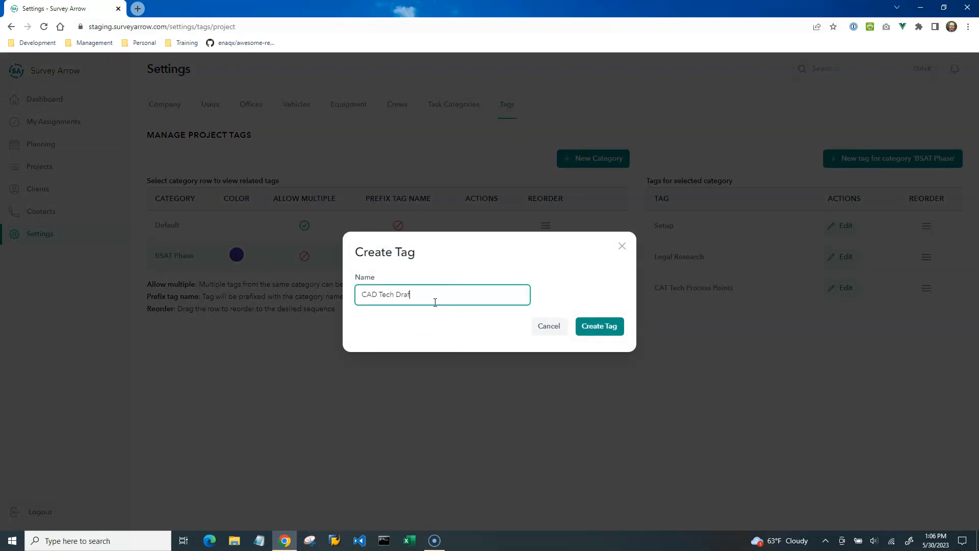
click(597, 326)
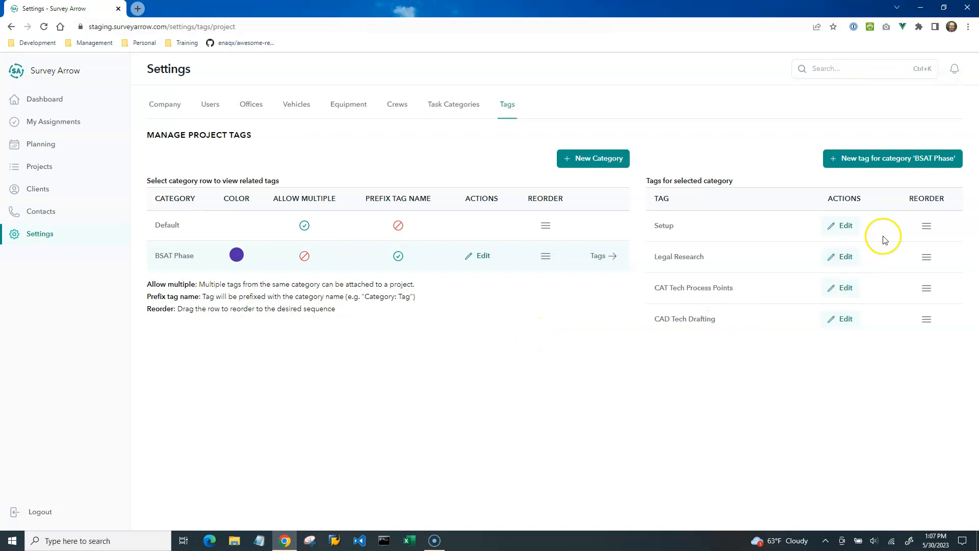
Step: Create the tags "Plot & sign originals" and "Deliver to client" in the BSAT Phase category
click(873, 162)
click(384, 289)
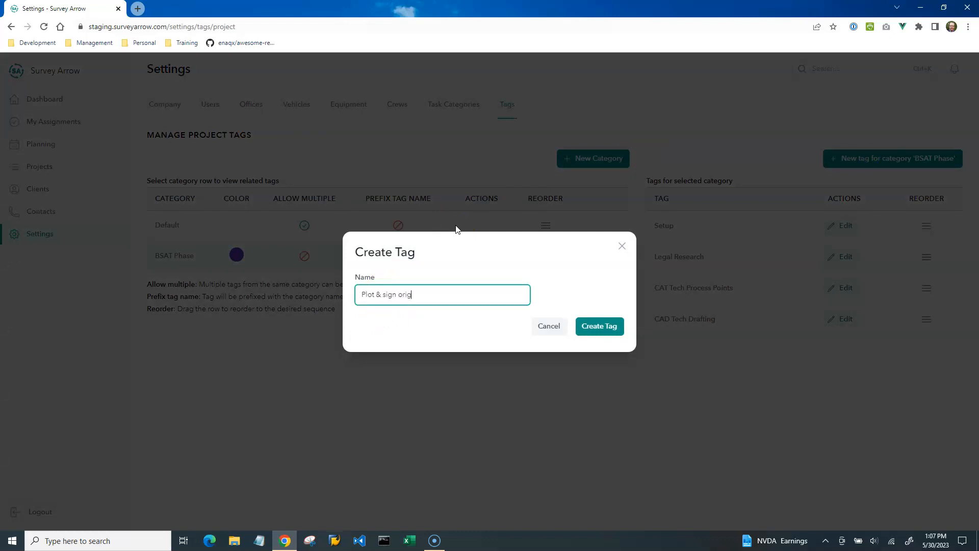
click(614, 332)
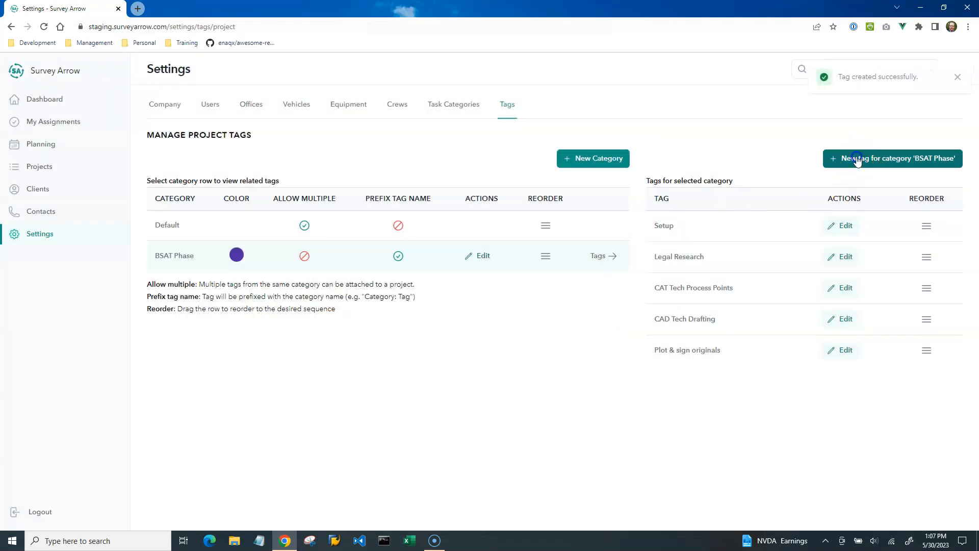
click(856, 158)
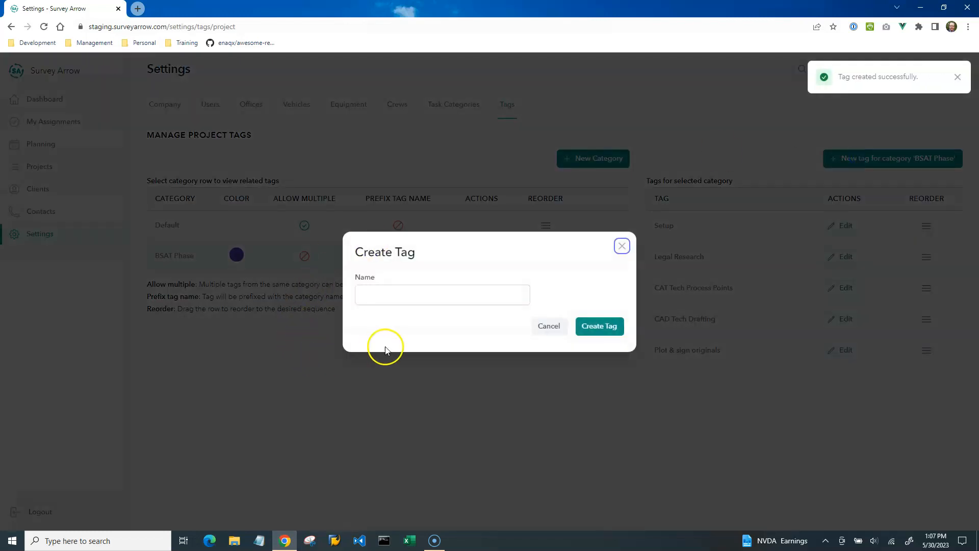
click(403, 290)
text(Deliver to client)
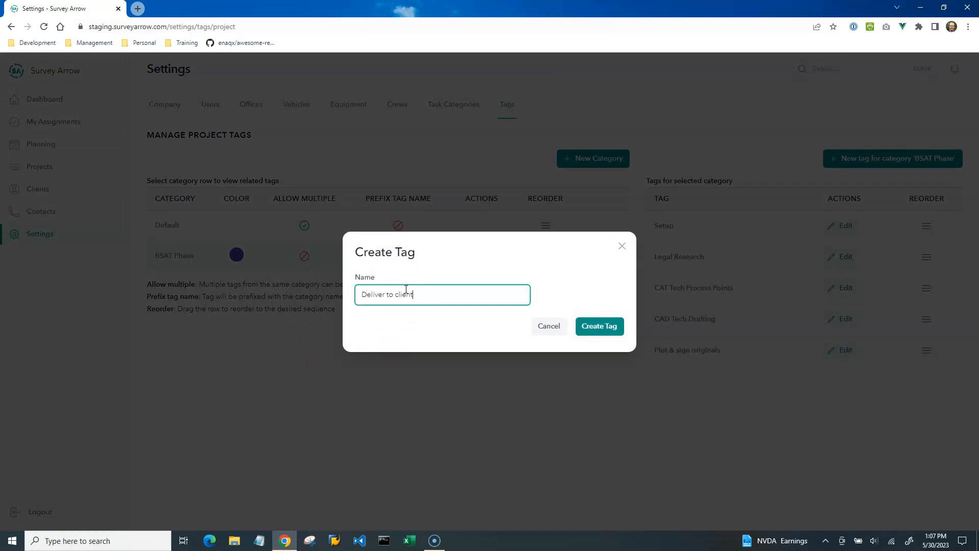
click(598, 326)
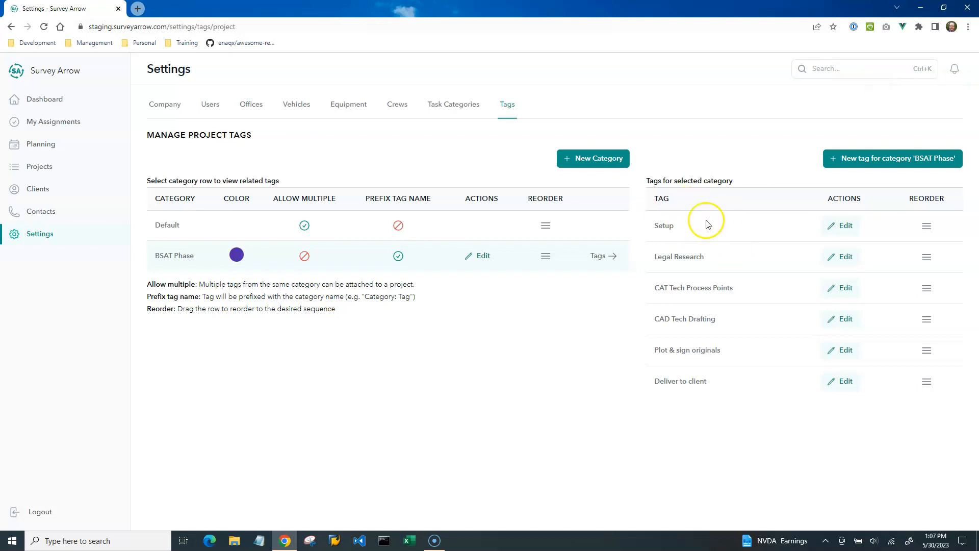
Step: Cancel editing the Setup tag, and try moving Legal Research above Setup before restoring the original order
click(844, 226)
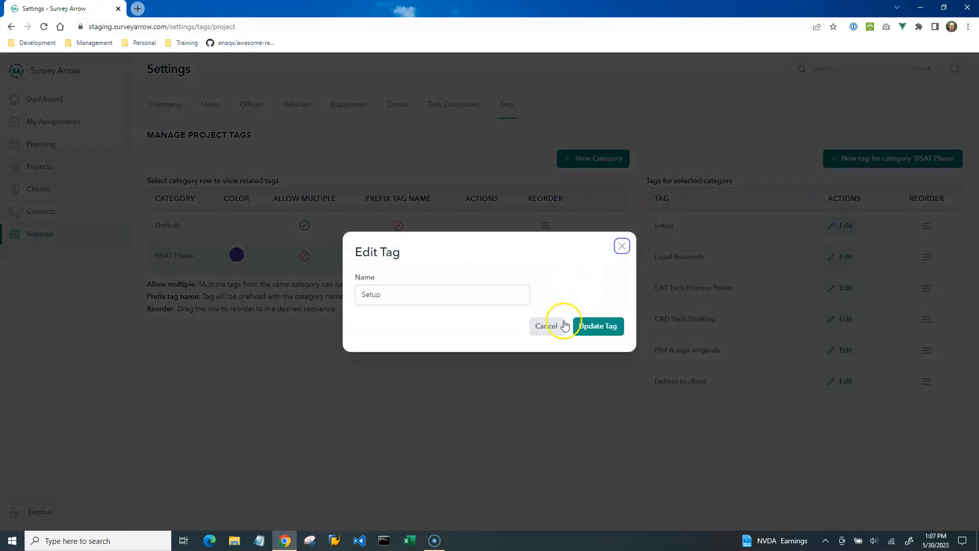
click(548, 326)
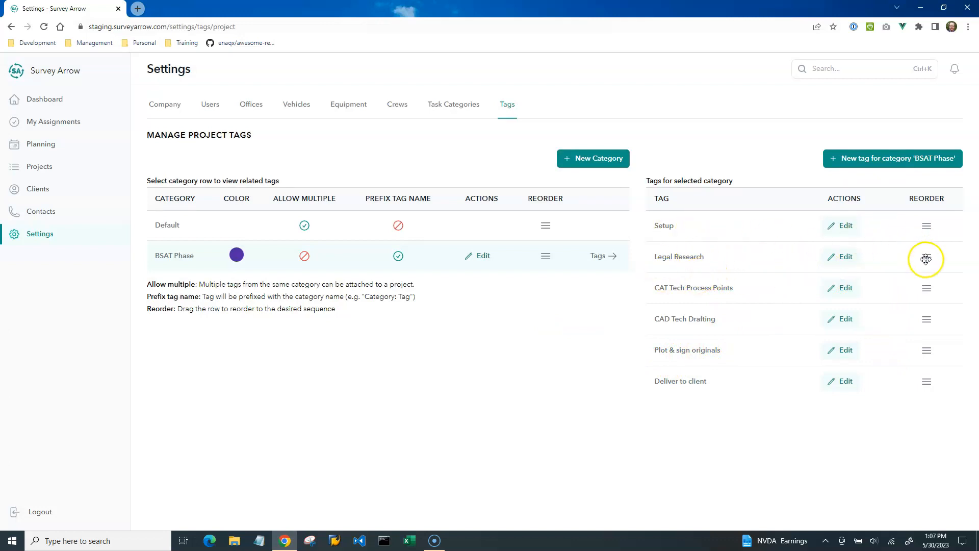
drag(926, 258, 927, 228)
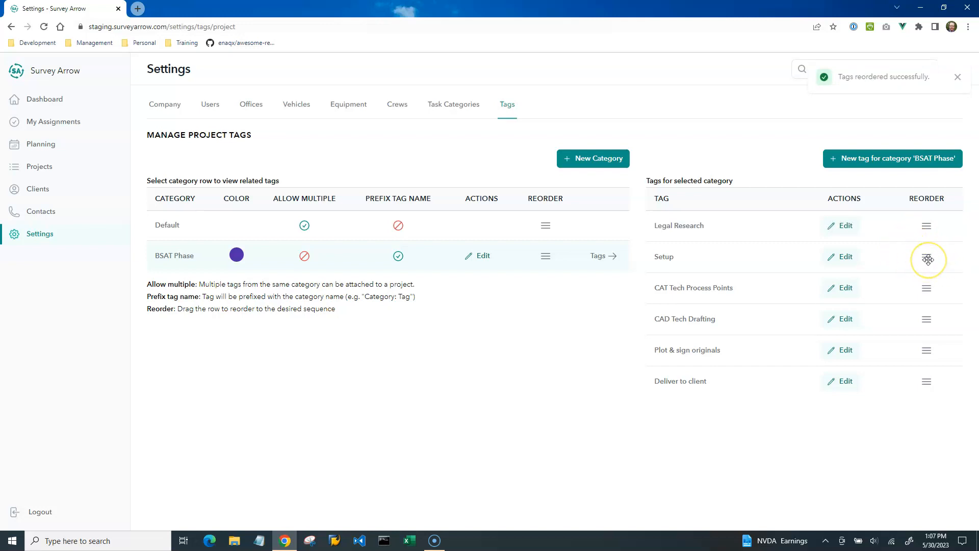
drag(927, 259, 933, 225)
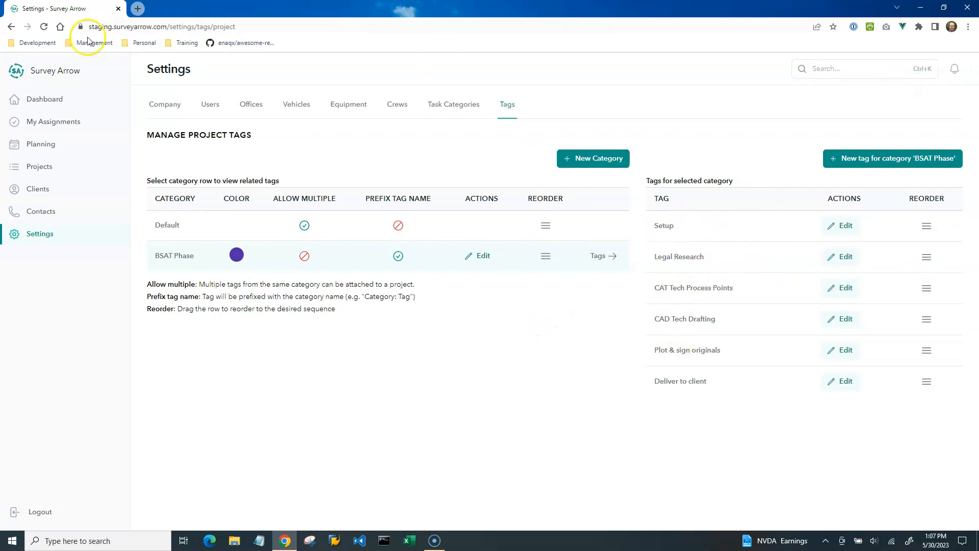
Step: Open the BGF Industries (SMT, Inc) project for editing and remove its BSAT Phase tags Setup and Legal Research
click(41, 168)
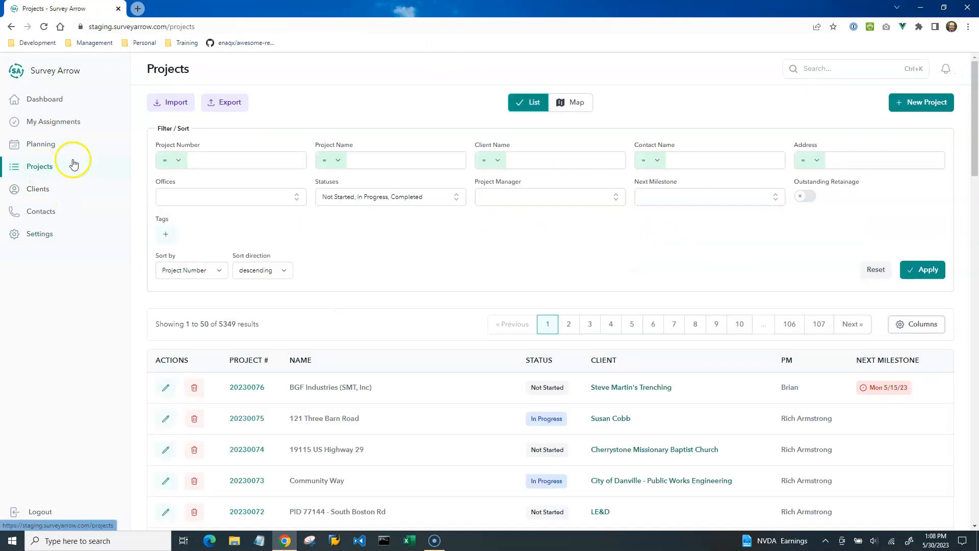
scroll(318, 262, down, 3)
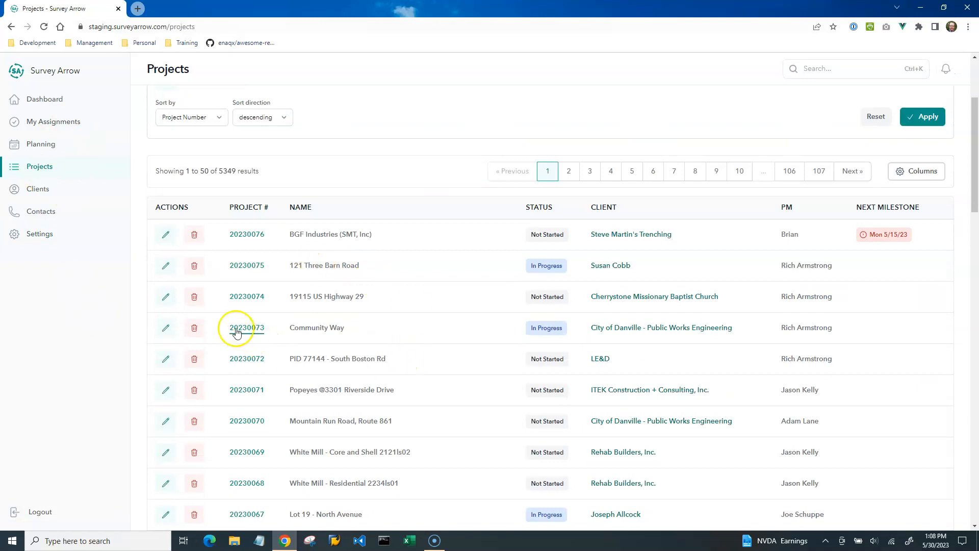
click(166, 235)
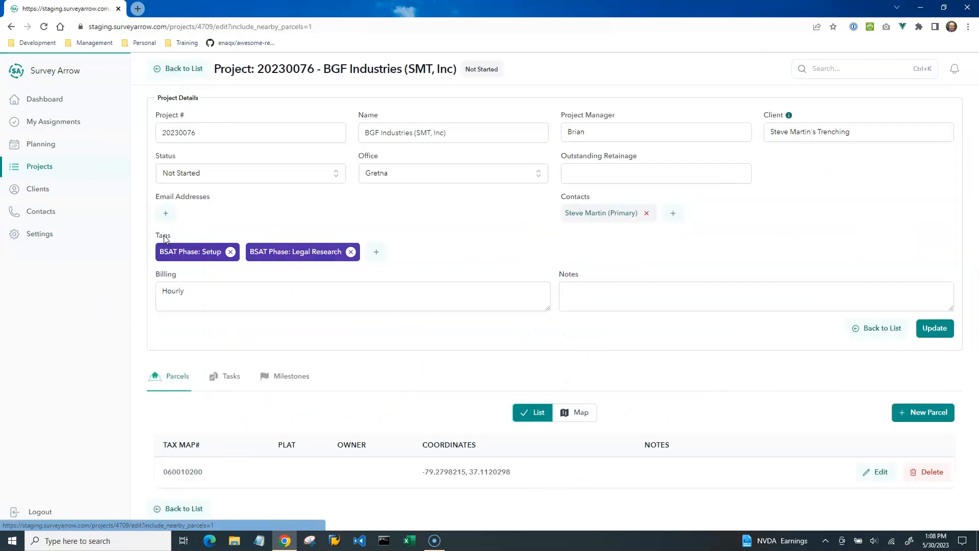
click(231, 252)
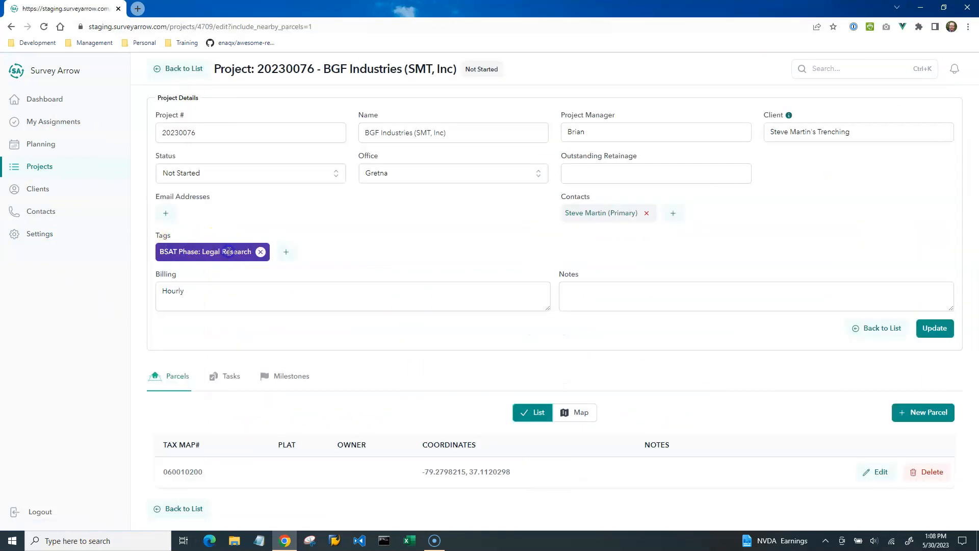
click(260, 252)
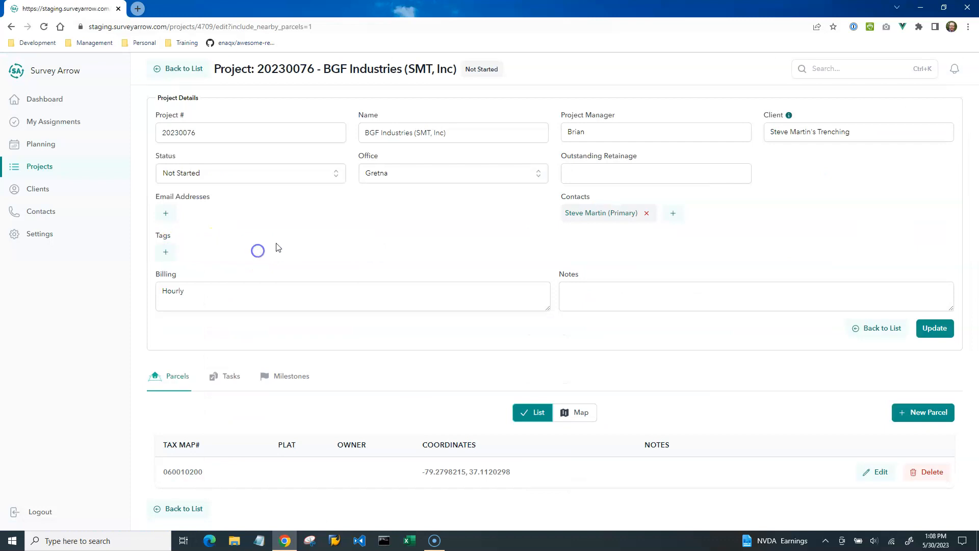
click(165, 251)
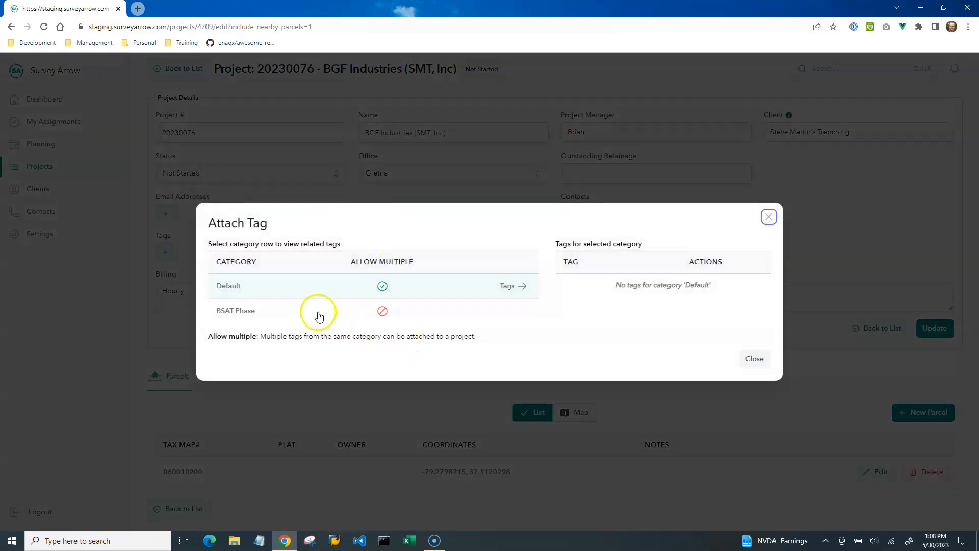
click(317, 312)
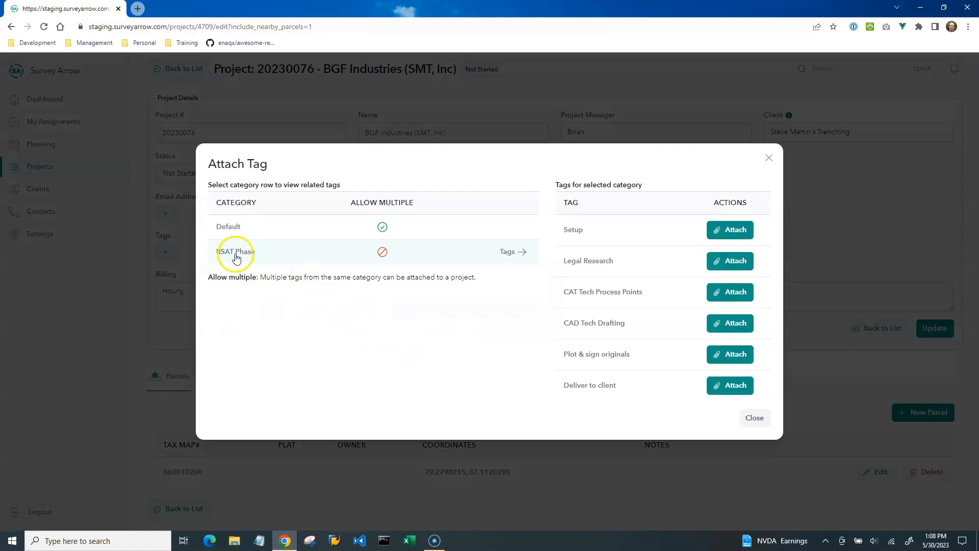
click(756, 418)
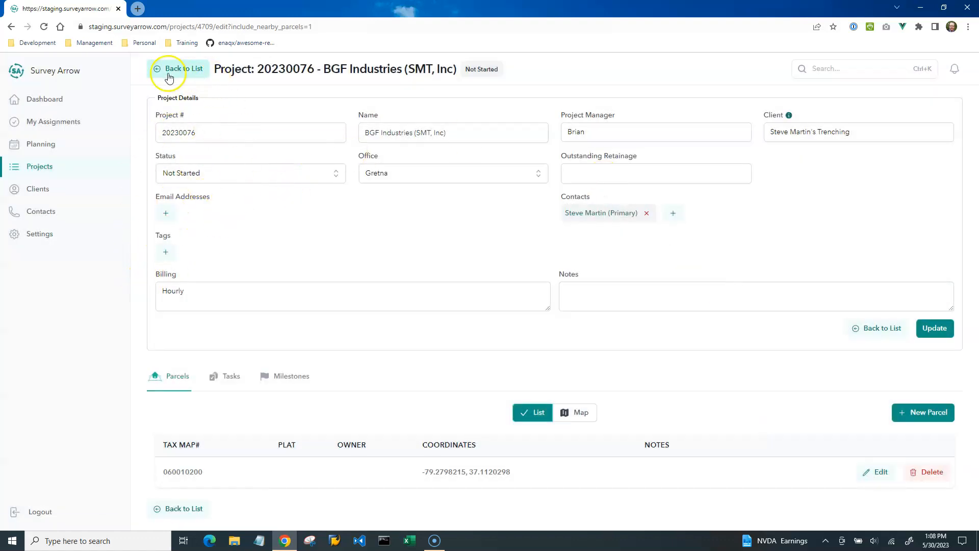
Step: Save the tag removal, attach the Setup tag from the BSAT Phase category to the project, and save the project again
click(934, 328)
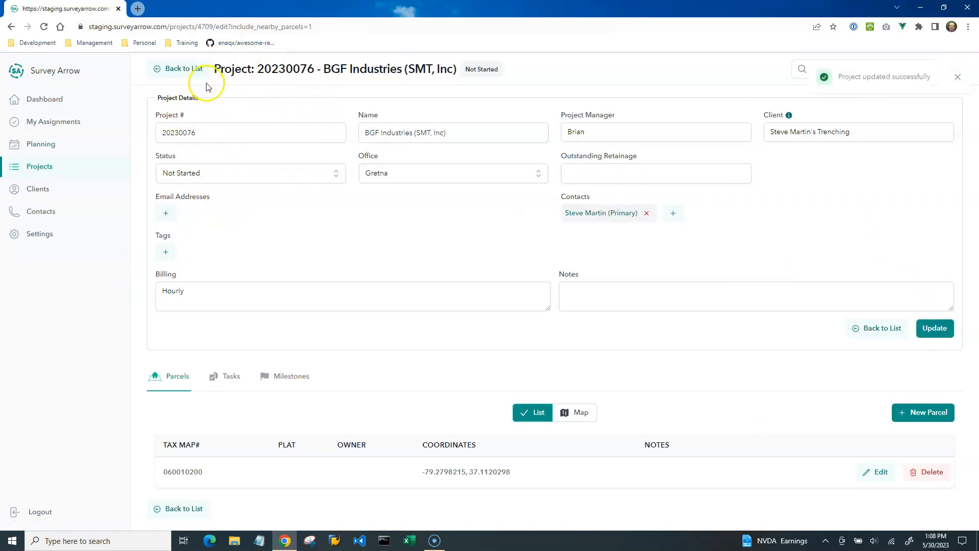
click(166, 252)
click(247, 311)
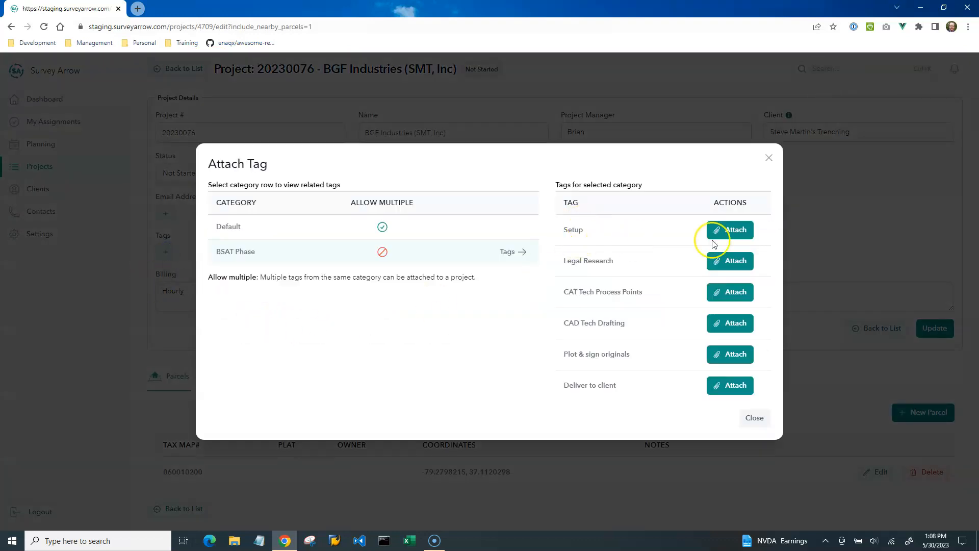
click(732, 231)
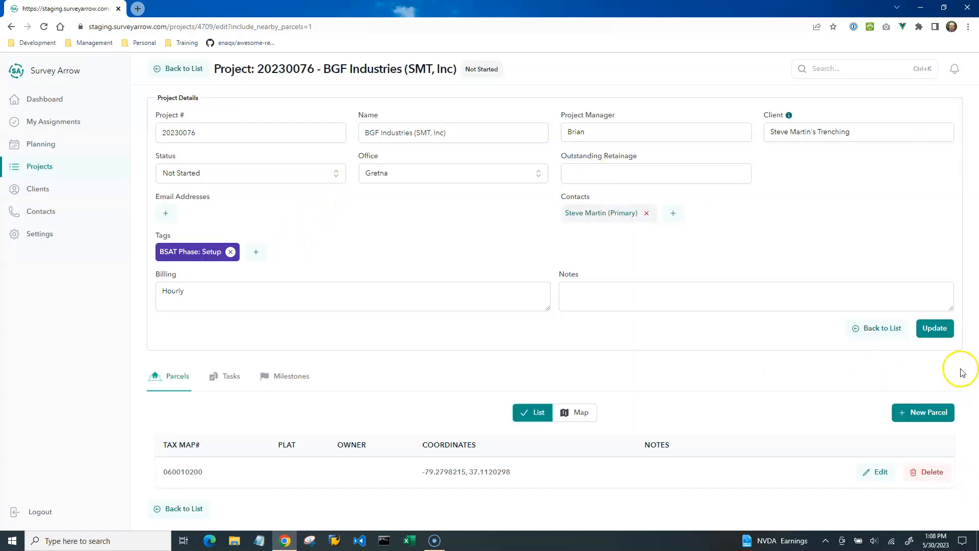
click(936, 334)
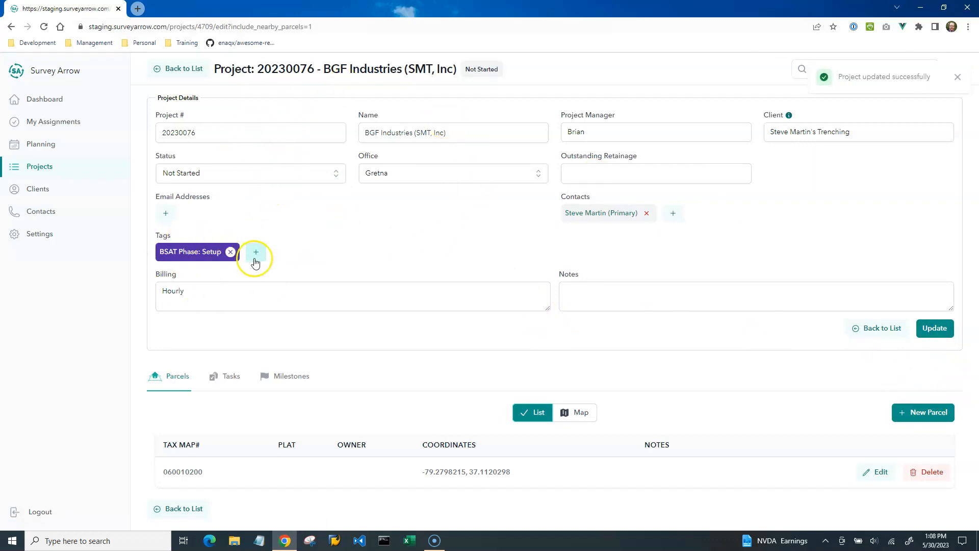
Step: Filter the projects list by the Setup tag of the BSAT Phase category
click(41, 169)
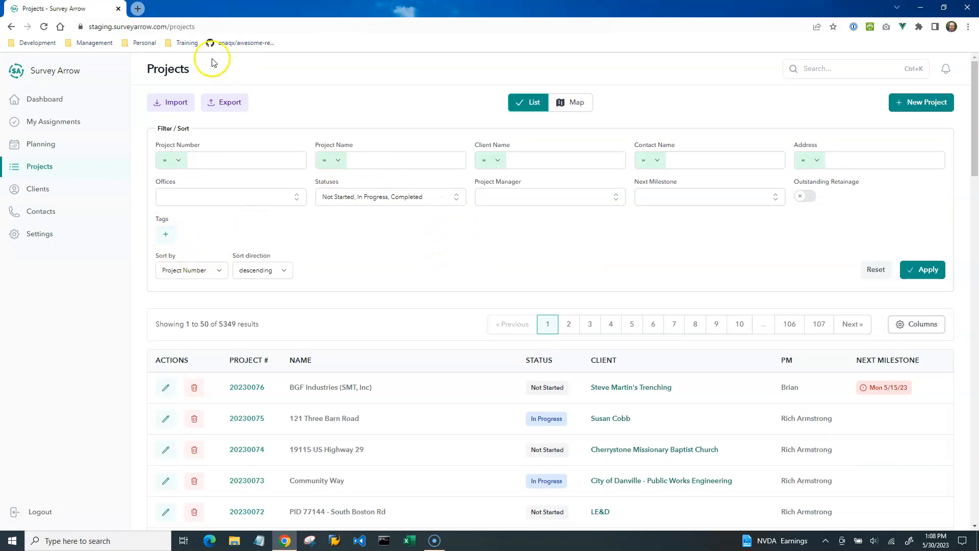
click(165, 234)
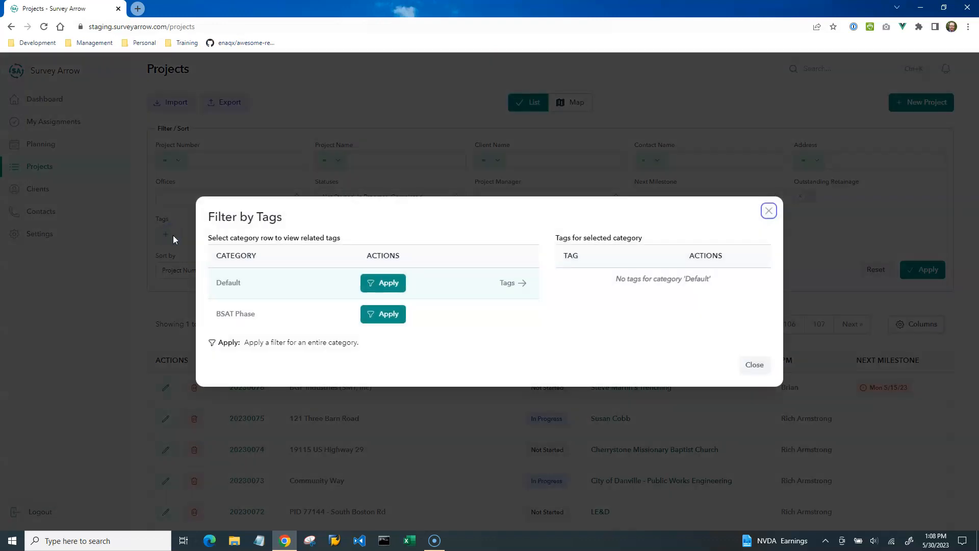
click(279, 313)
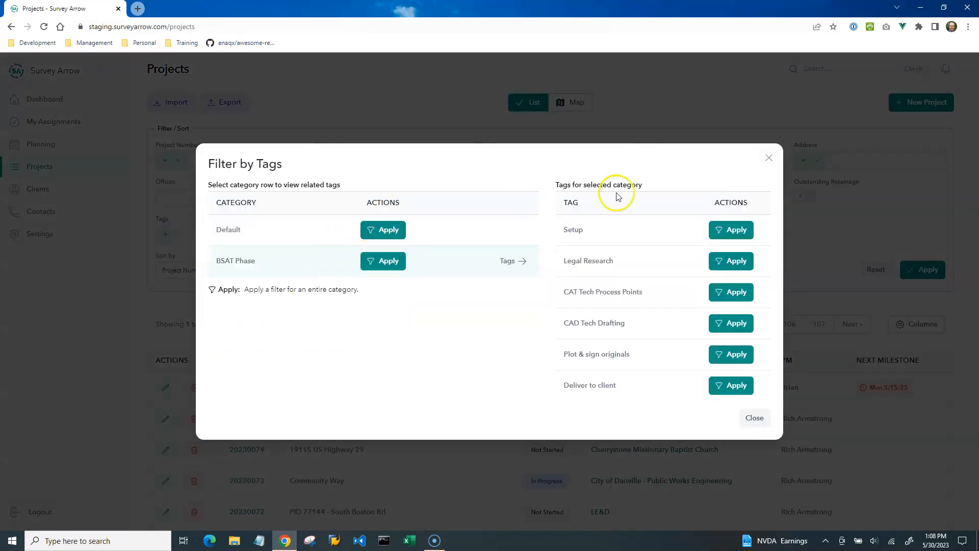
click(729, 233)
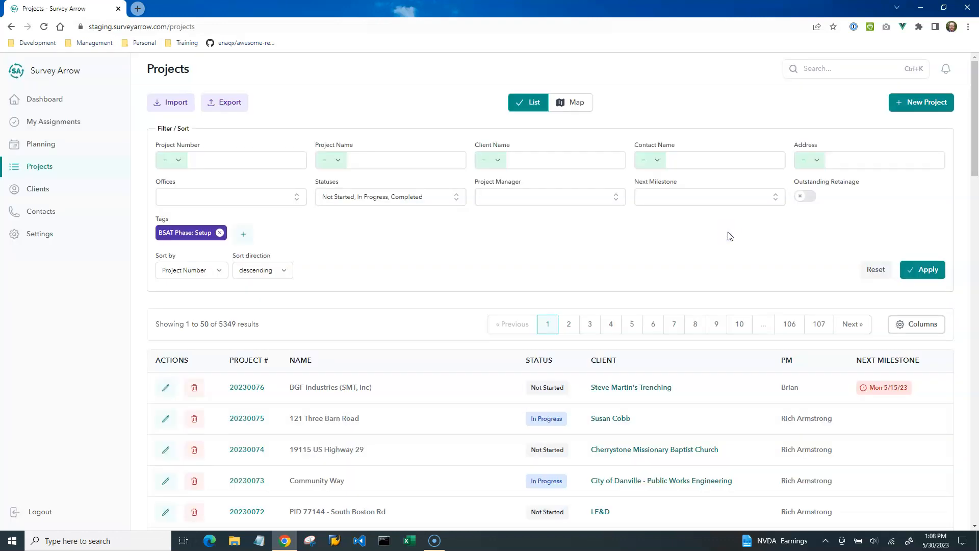
click(916, 269)
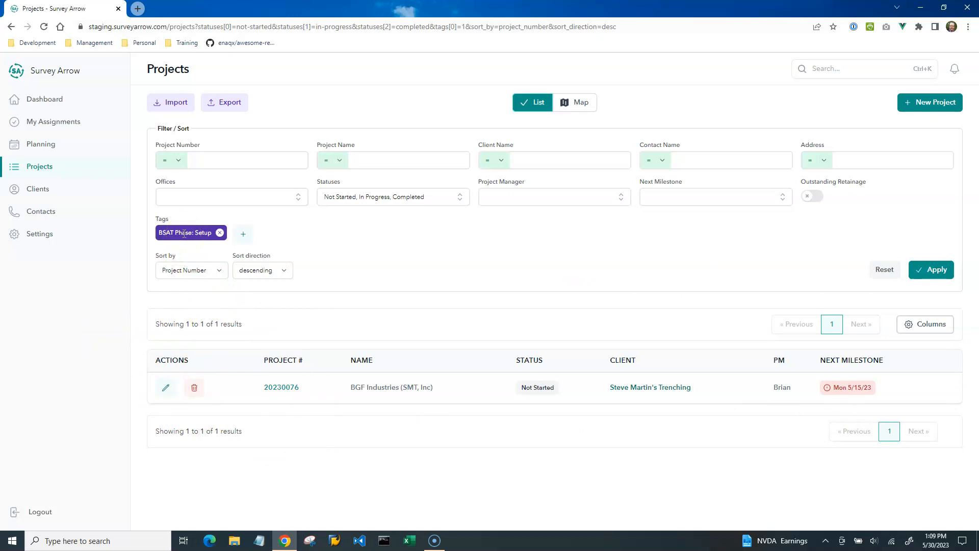
Step: Open the BGF Industries (SMT, Inc) project, attach the BSAT Phase tag Legal Research in place of Setup, and save the project
click(165, 387)
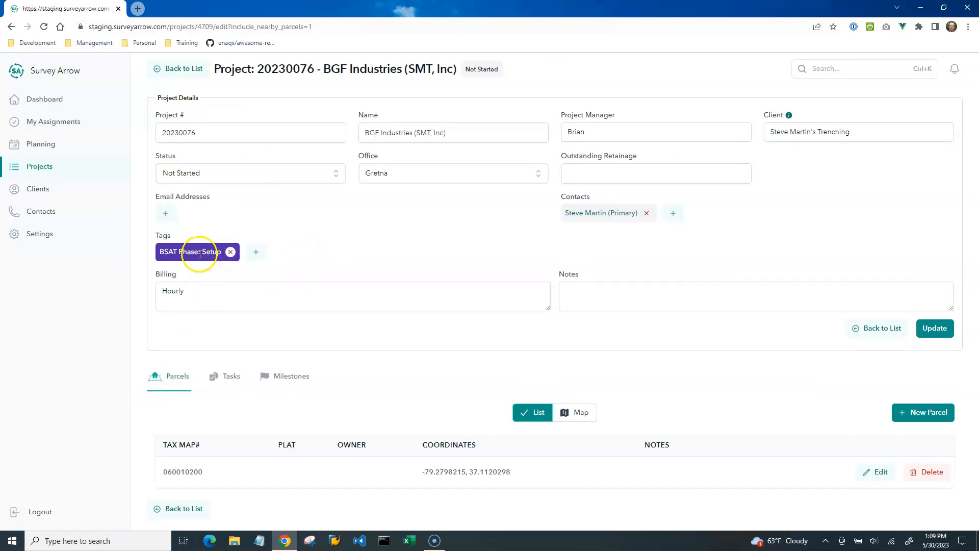
click(255, 252)
click(262, 312)
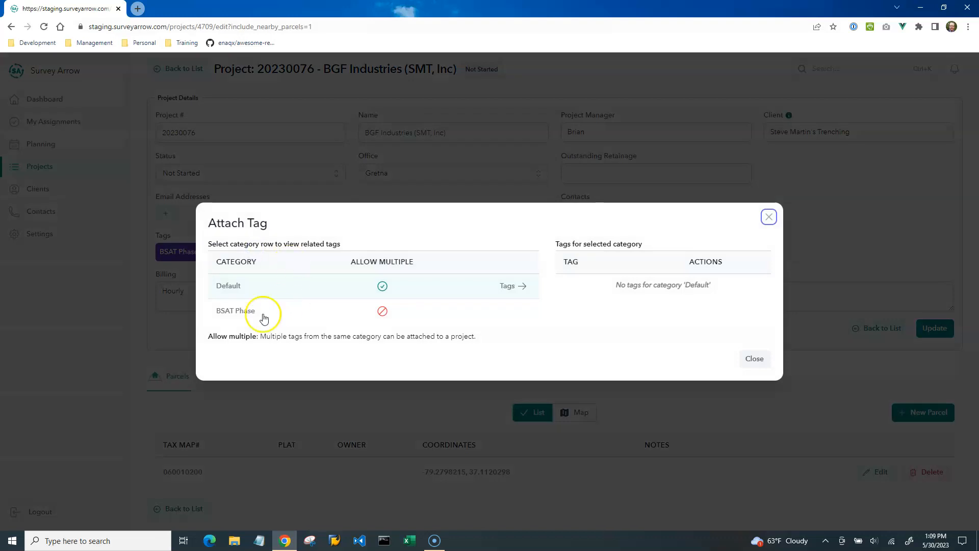
click(240, 256)
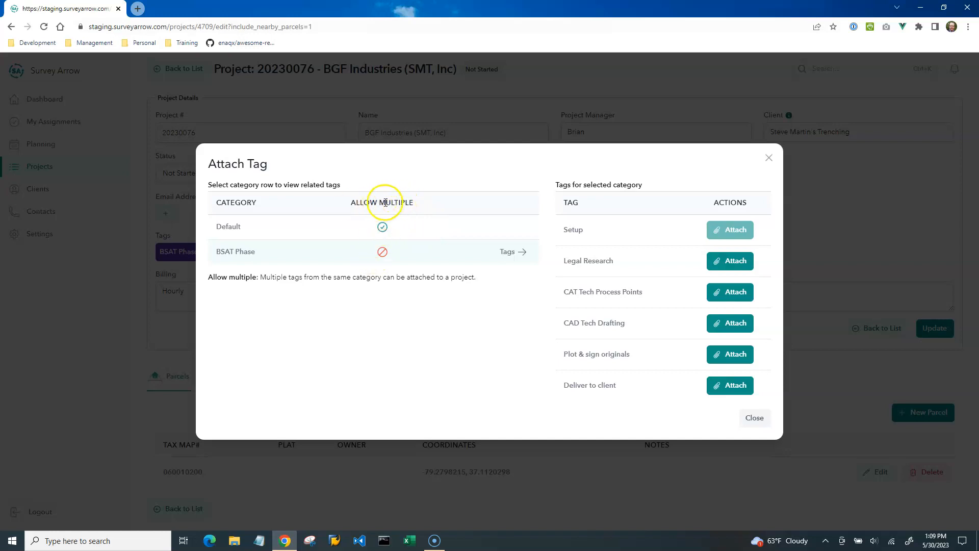
click(730, 262)
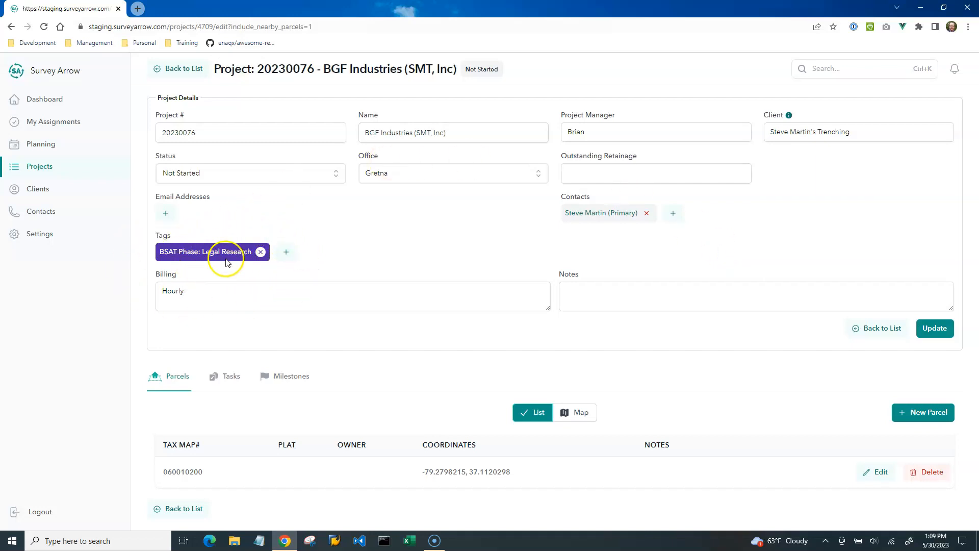
click(941, 330)
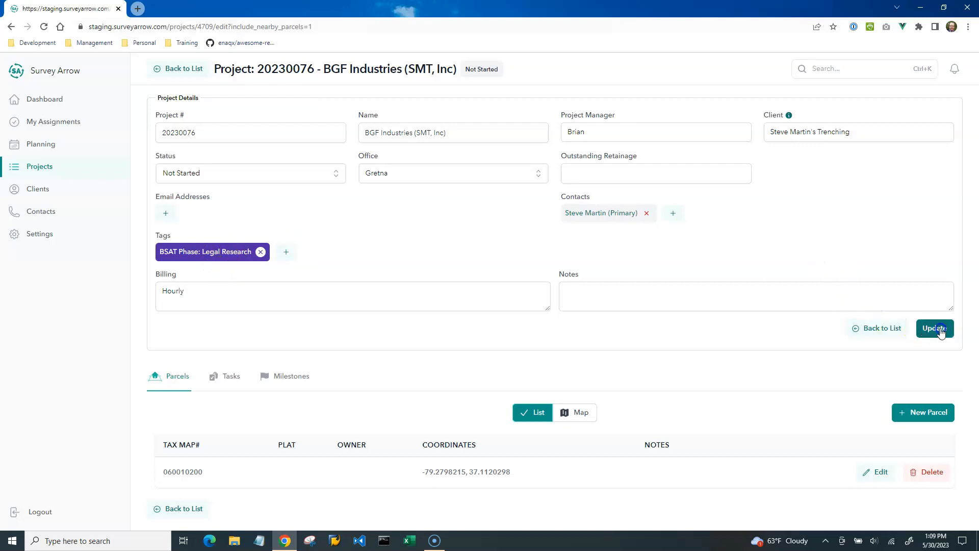
Step: Clear the Setup tag filter from the projects list and filter it by the BSAT Phase tag Legal Research instead
click(37, 166)
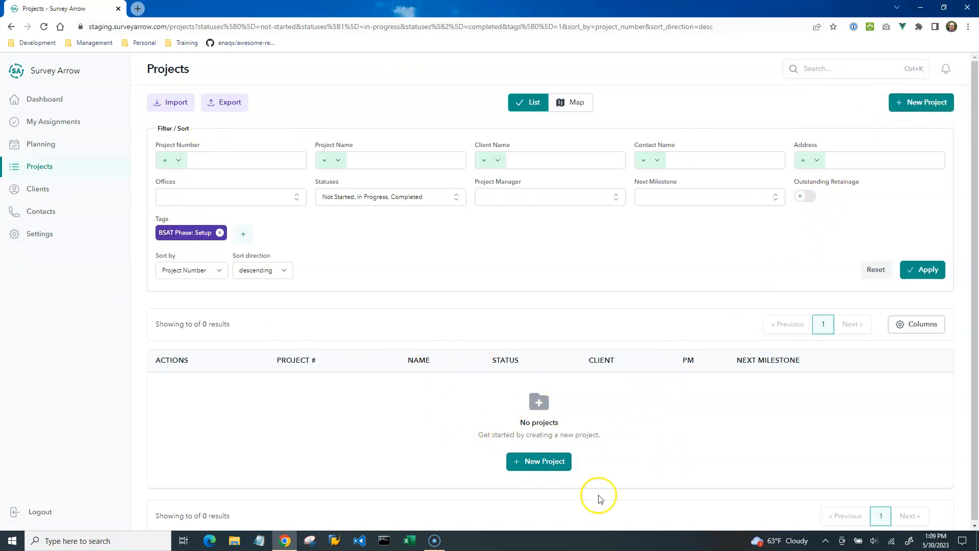
click(219, 232)
click(936, 283)
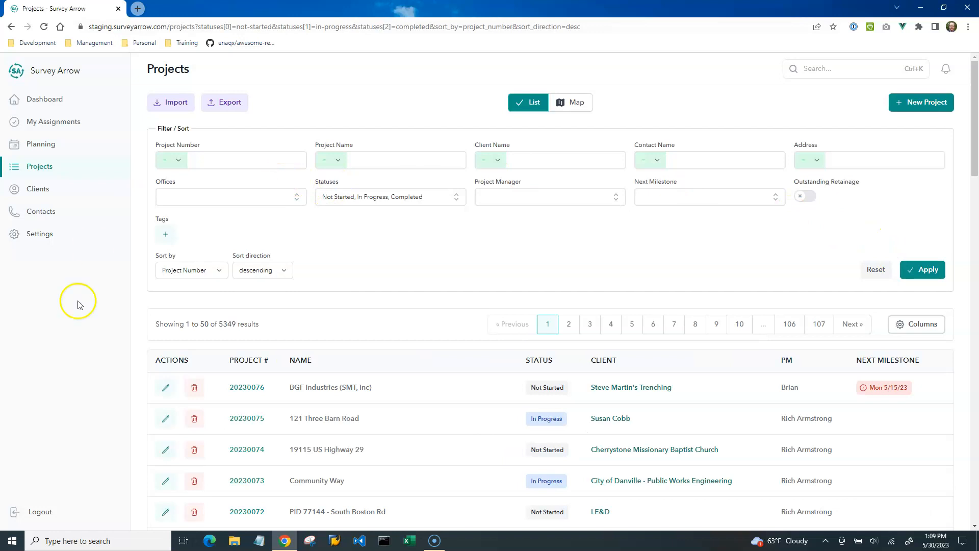
click(161, 233)
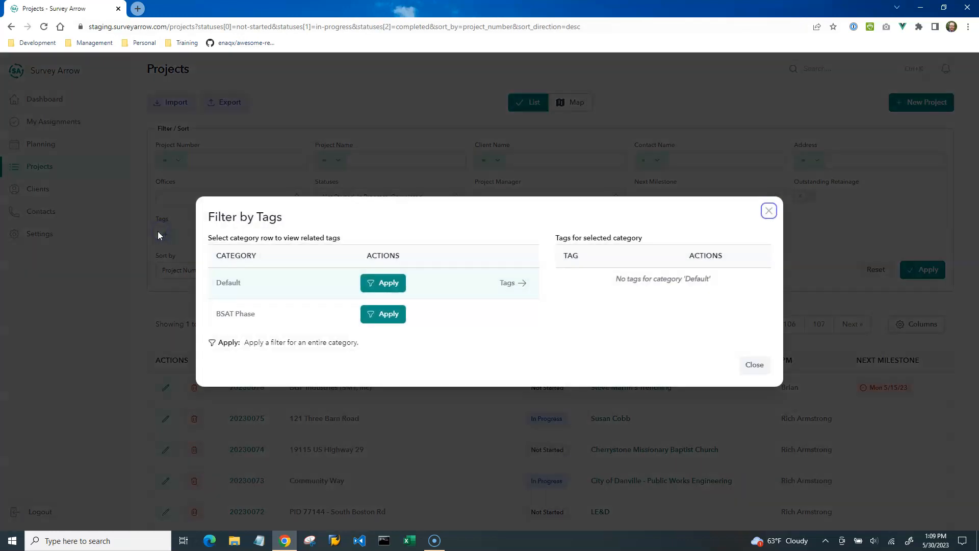
click(269, 313)
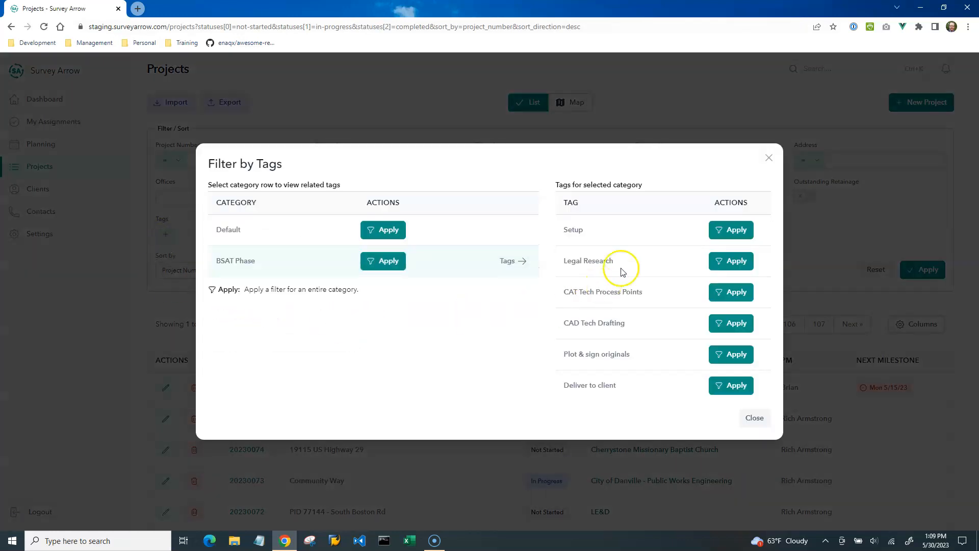
click(726, 260)
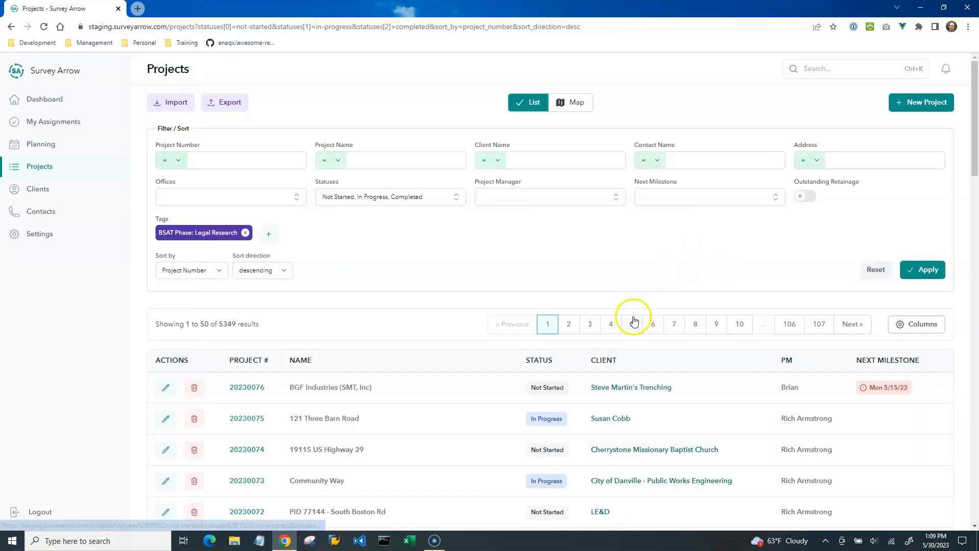
click(917, 267)
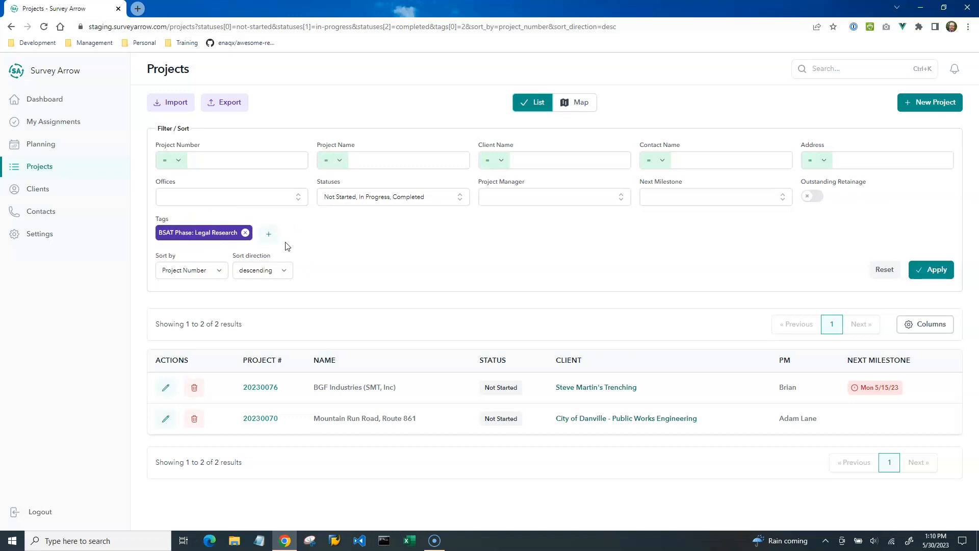
click(208, 241)
Step: Create a red project tag category named Delayed that allows multiple tags and prefixes tag names
click(25, 234)
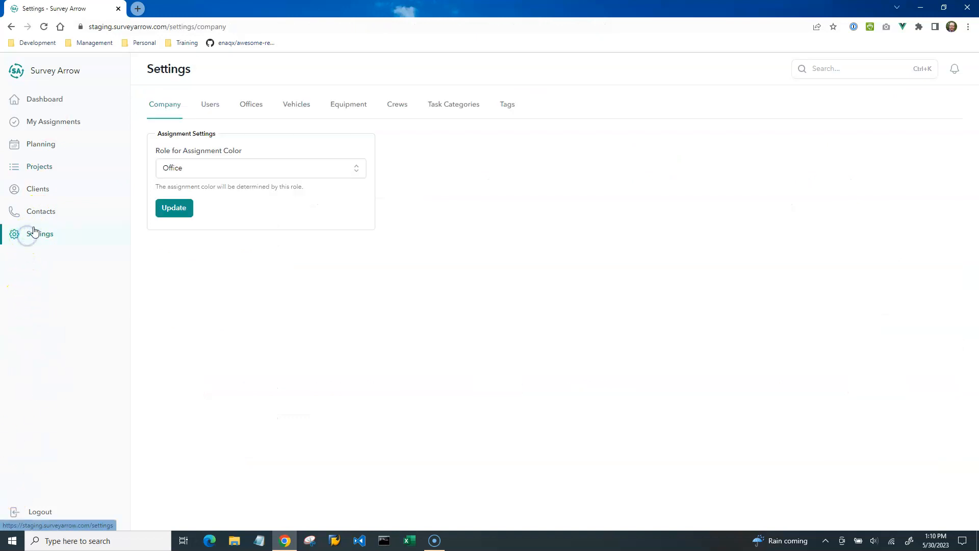
click(515, 105)
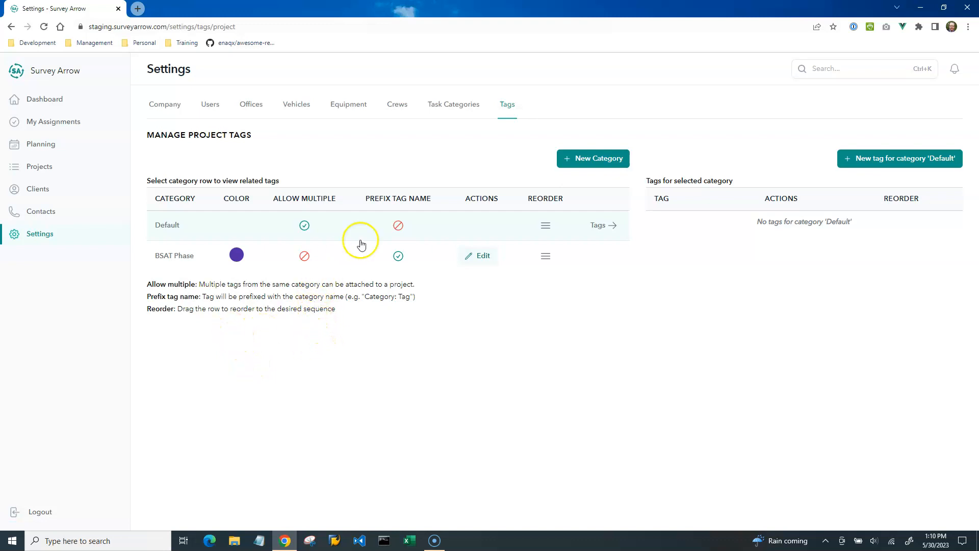
click(600, 160)
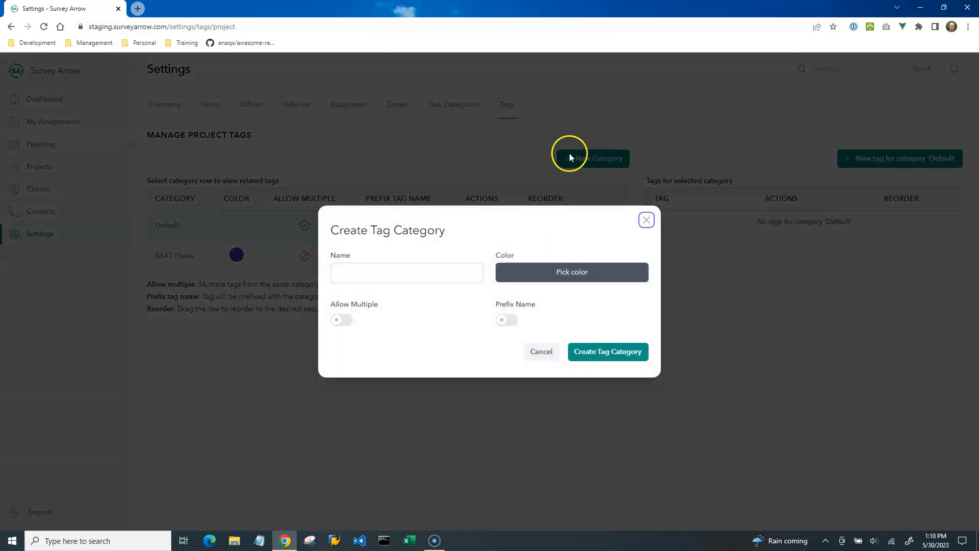
click(374, 271)
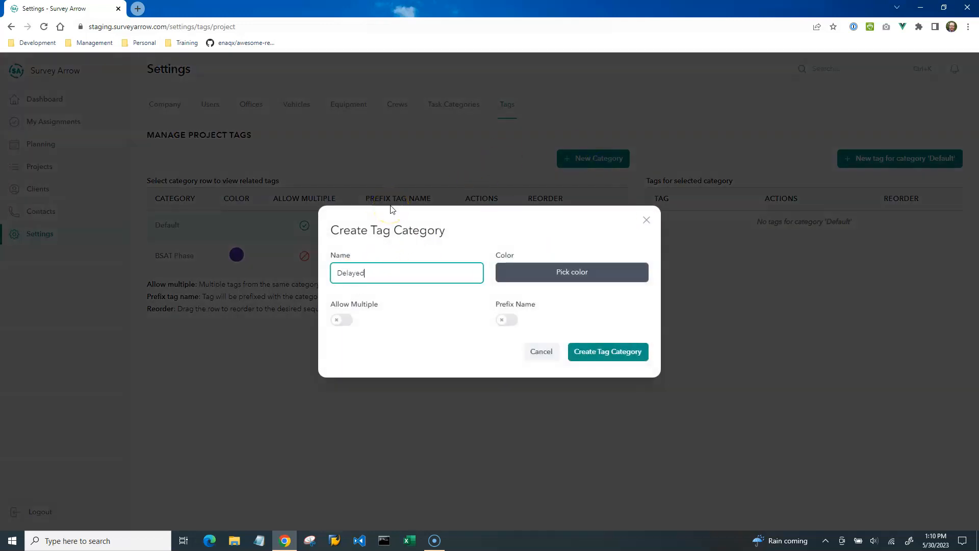
click(342, 321)
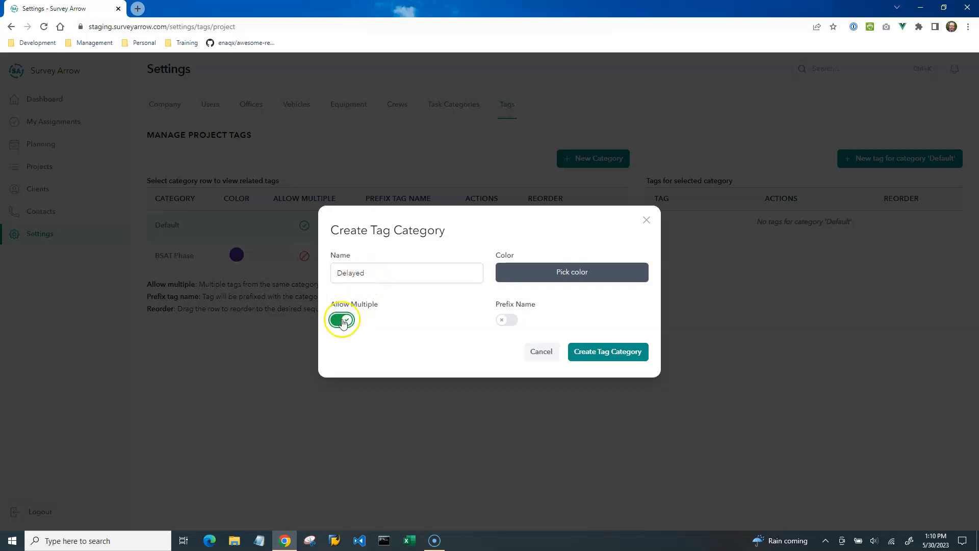
click(513, 321)
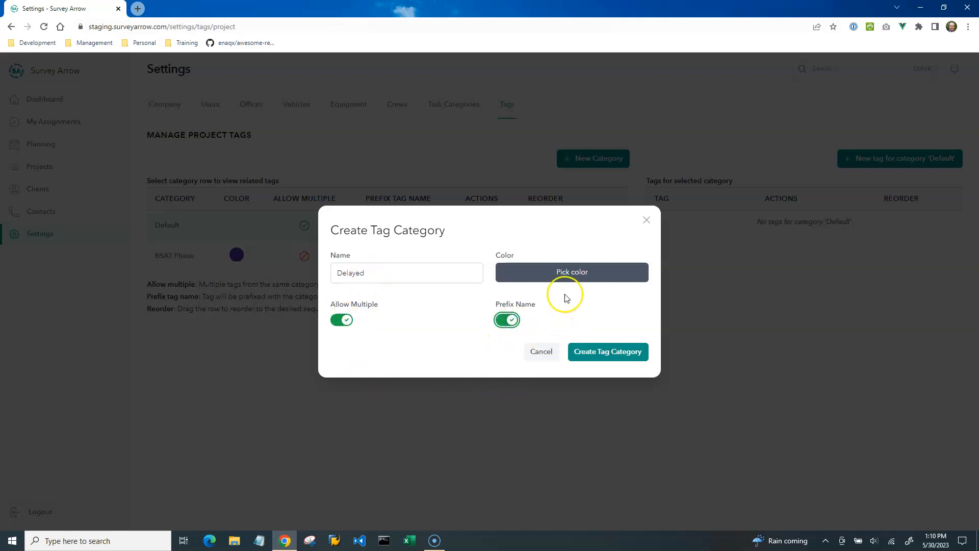
click(564, 273)
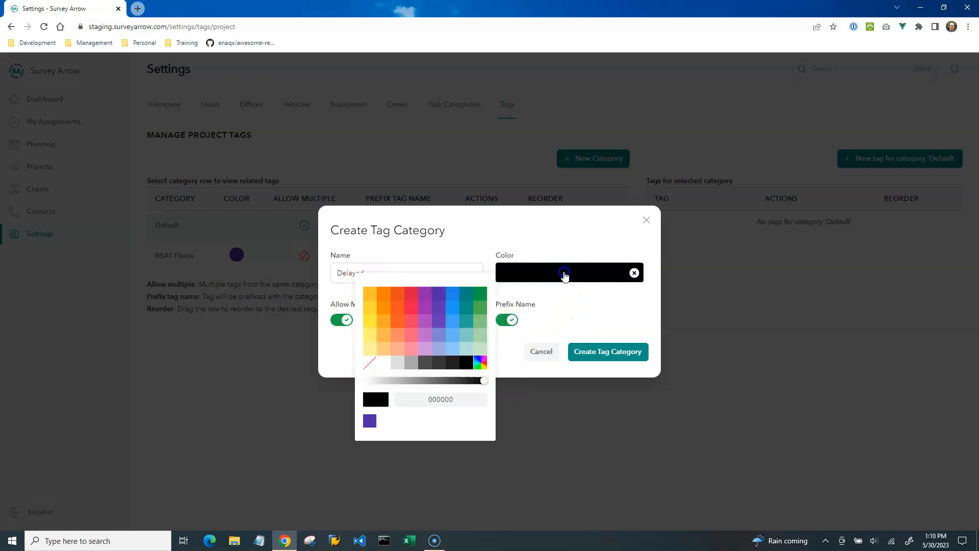
click(408, 292)
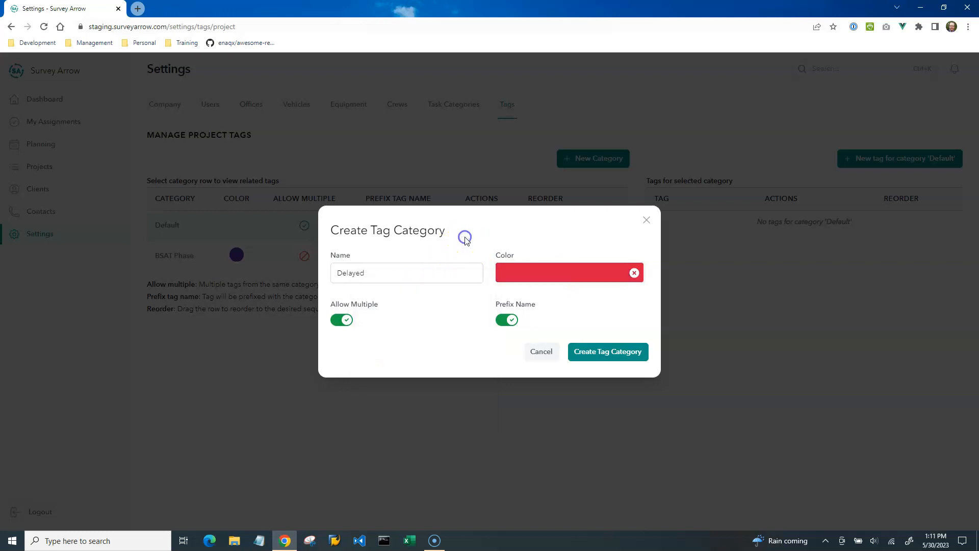
click(605, 356)
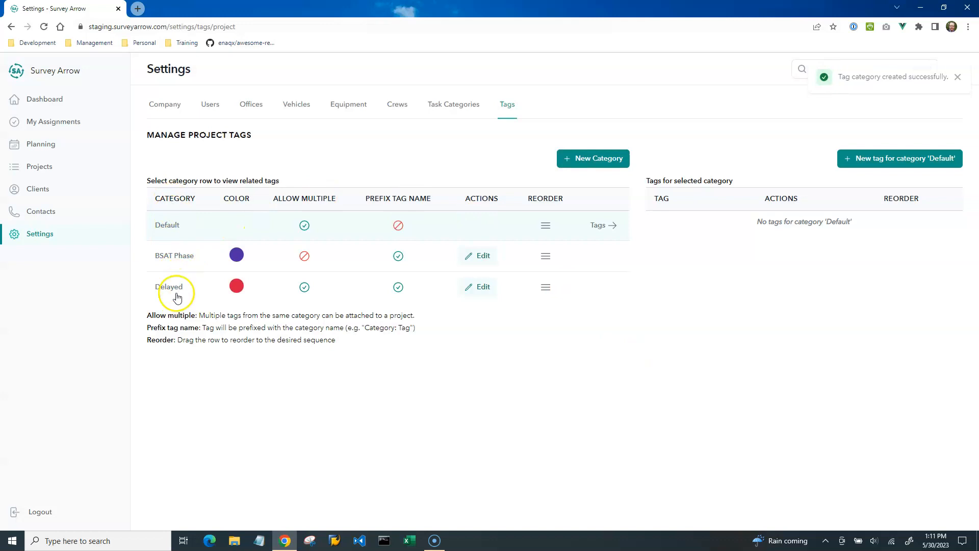
Step: Create a tag named Client in the Delayed category
click(179, 292)
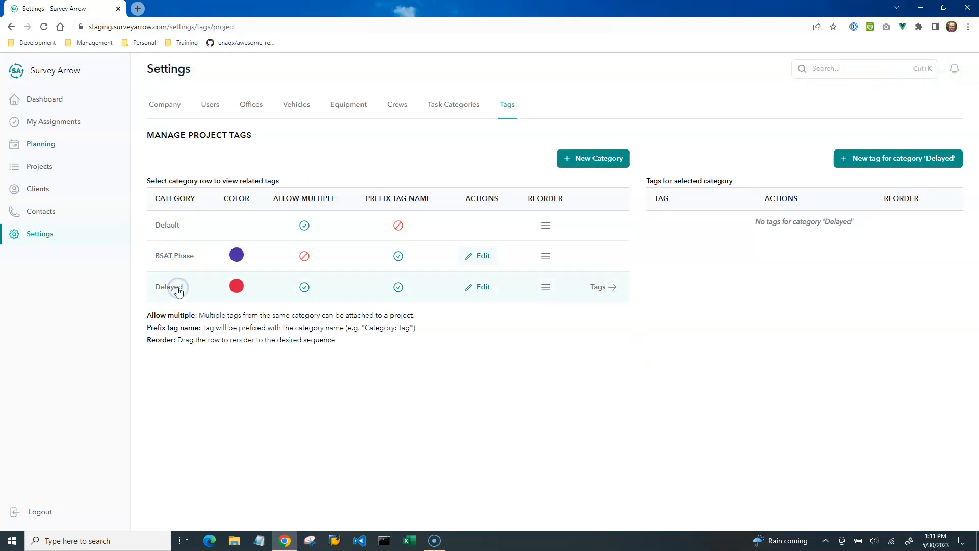
click(893, 159)
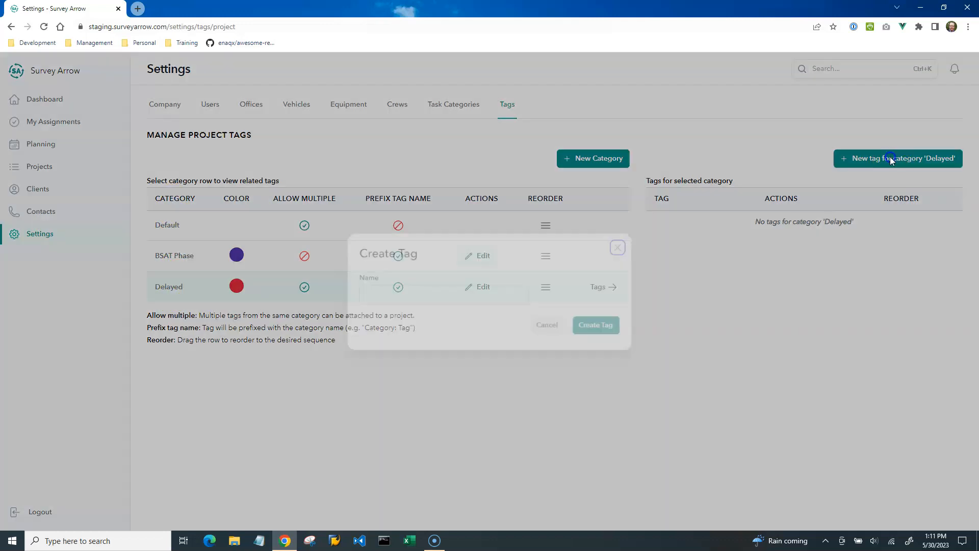
click(398, 300)
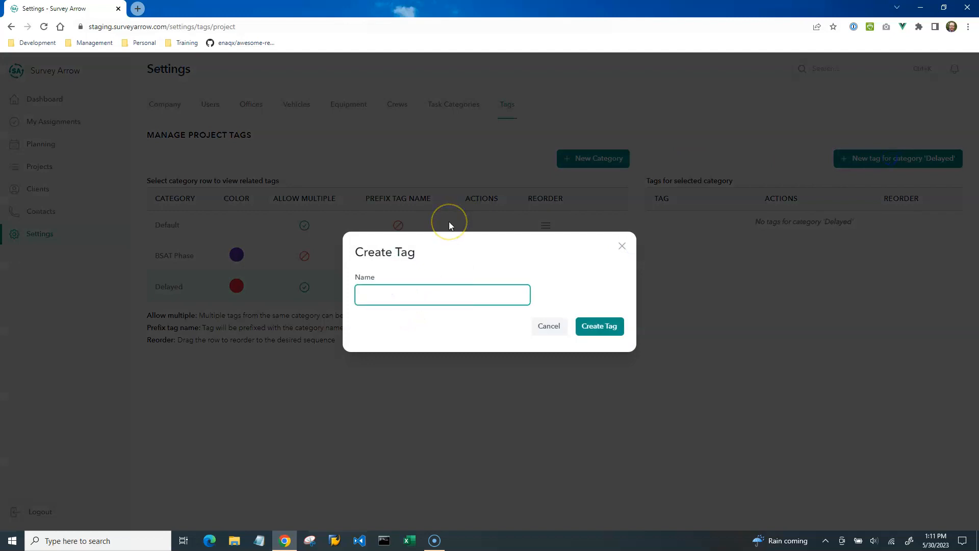
text(Client)
click(598, 327)
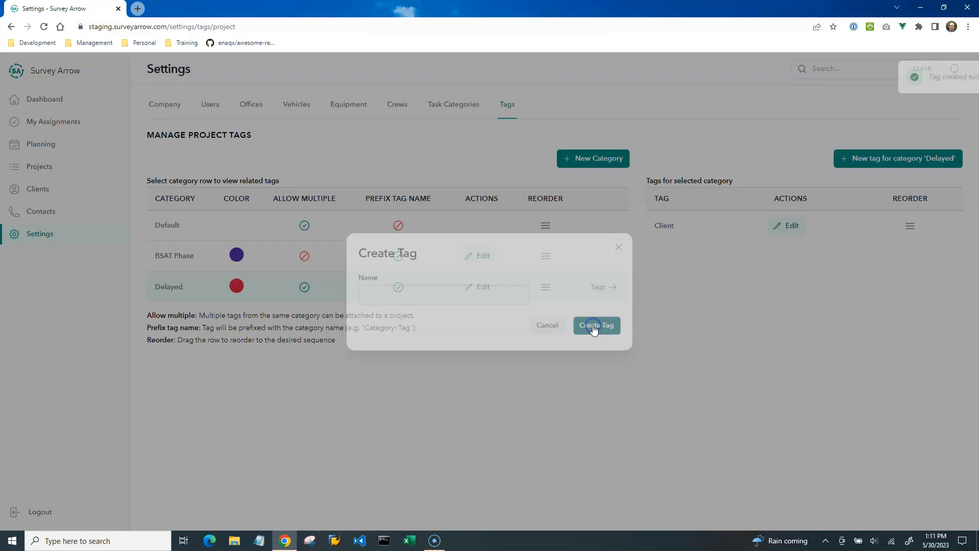
Step: Create a tag named Subcontractor in the Delayed category
click(863, 158)
click(393, 295)
text(Subcontract)
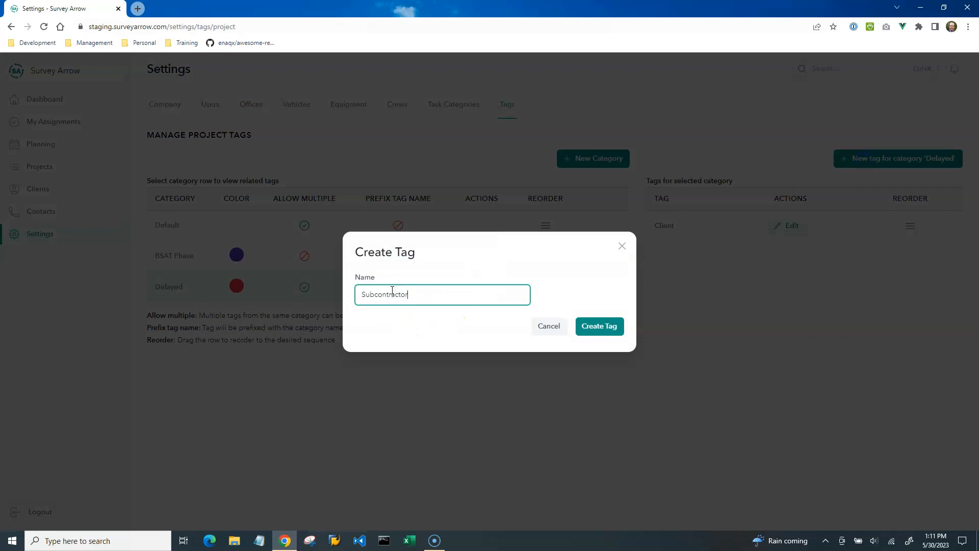
text(or)
click(592, 329)
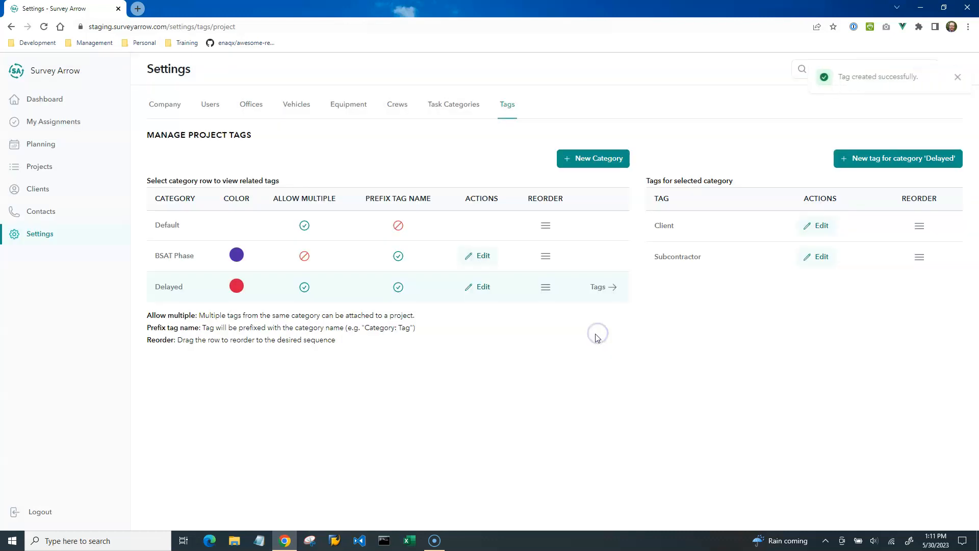
Step: Create a tag named Internal in the Delayed category
click(865, 159)
click(392, 292)
text(Internal)
click(610, 328)
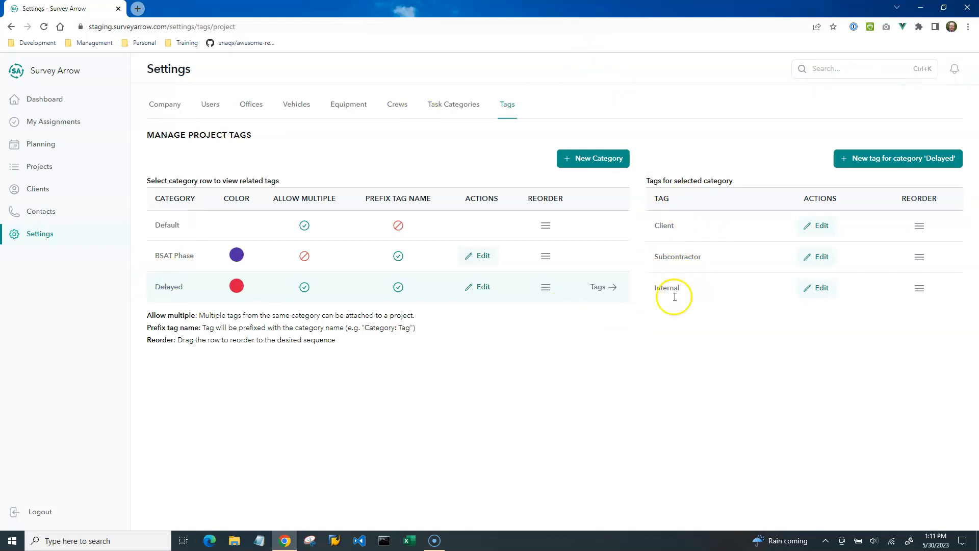
Step: Open the second project in the projects list, attach the Client tag from the Delayed category, and save the project
click(41, 169)
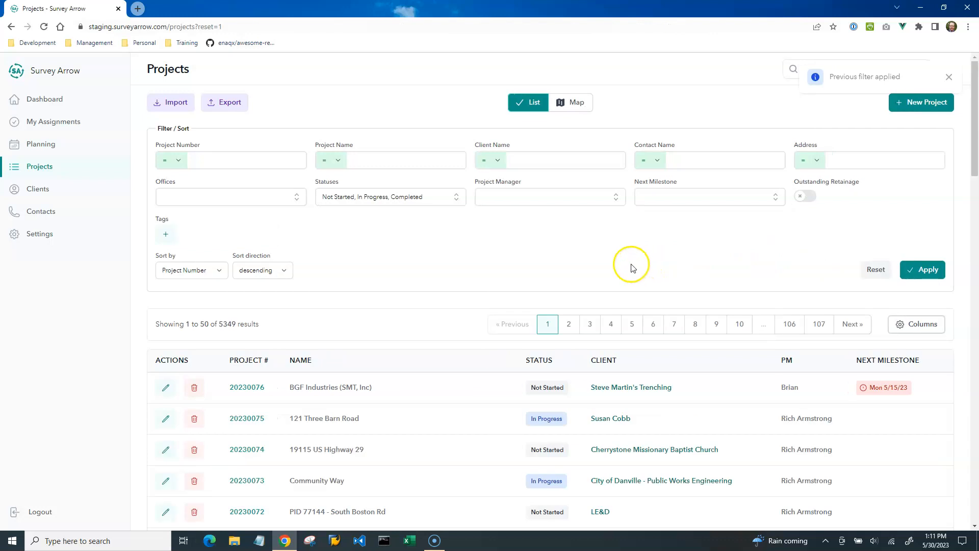
scroll(418, 242, down, 2)
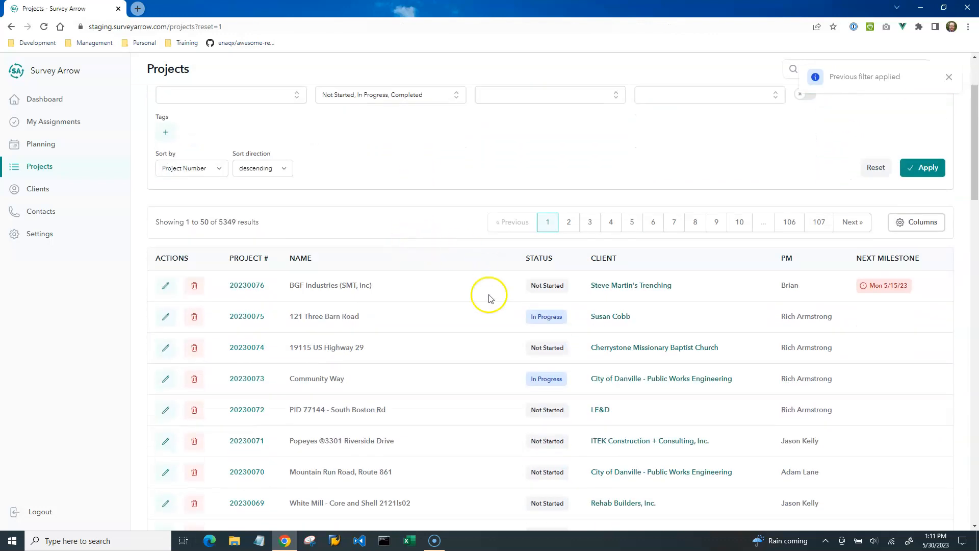
click(165, 318)
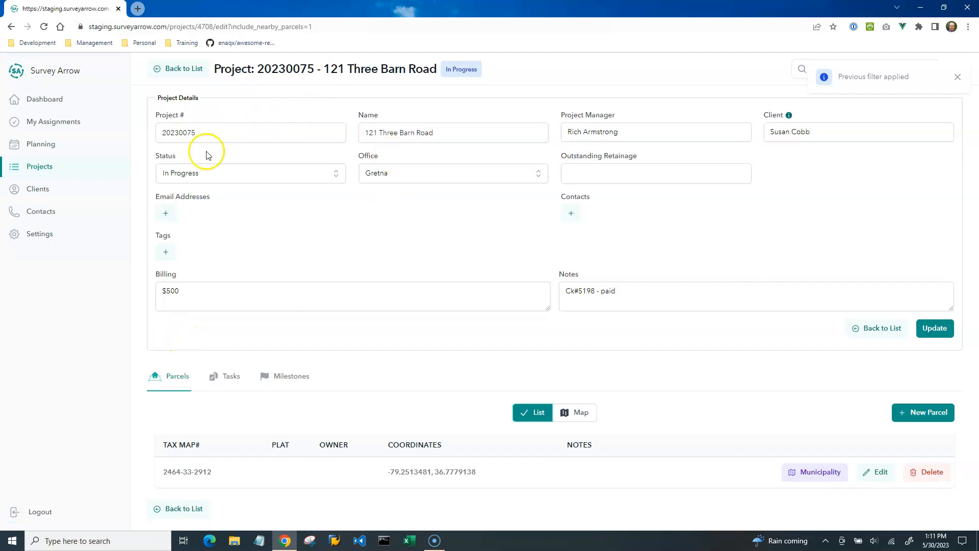
click(166, 252)
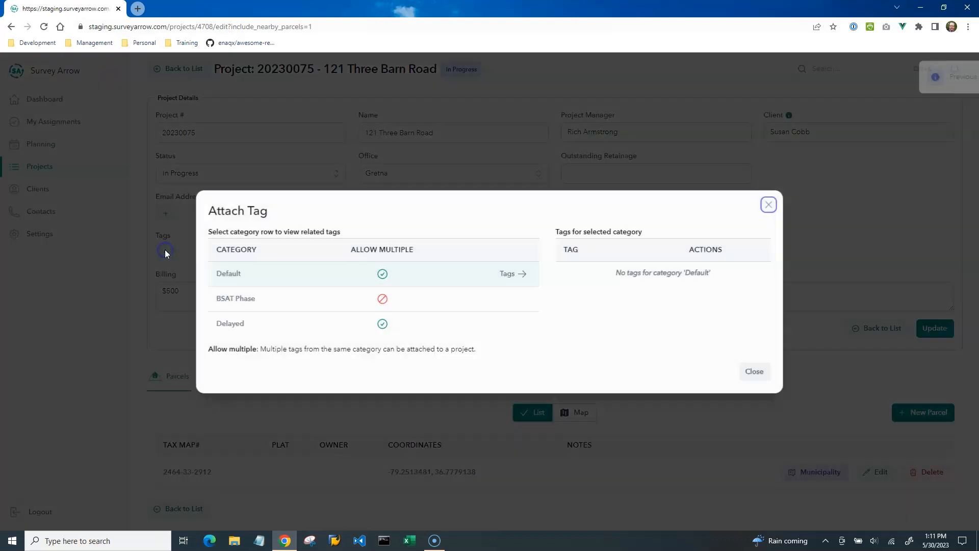
click(235, 332)
click(721, 277)
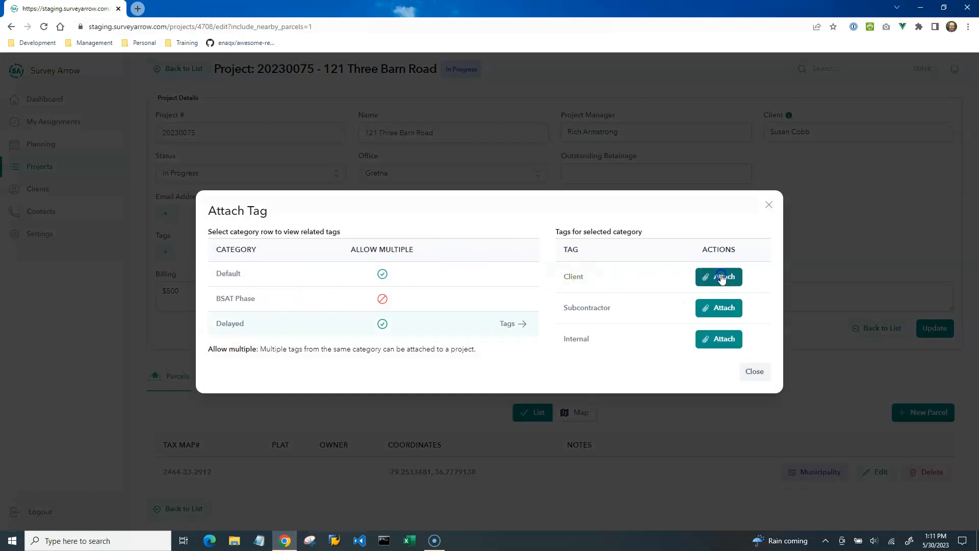
click(935, 328)
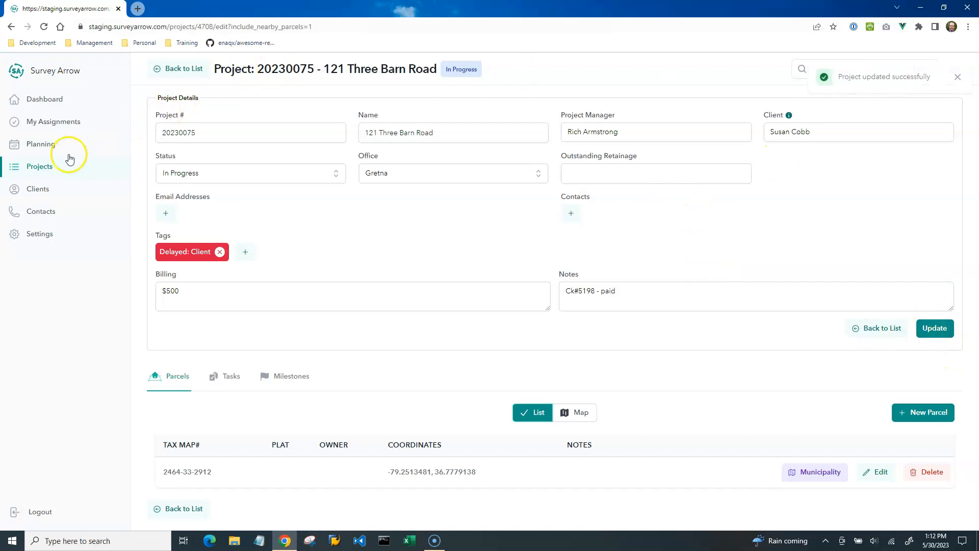
Step: Filter the projects list by the Client tag of the Delayed category, and reset the filter
click(42, 172)
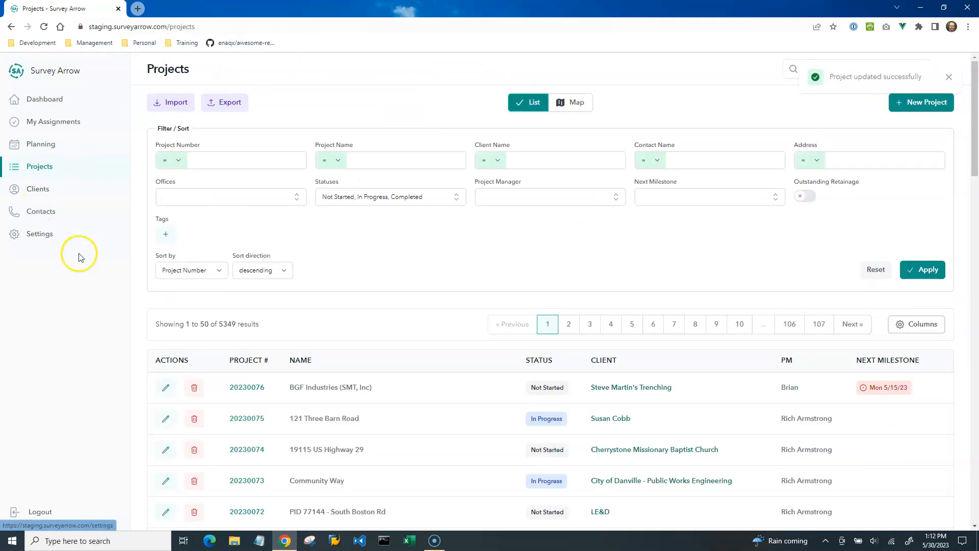
click(171, 235)
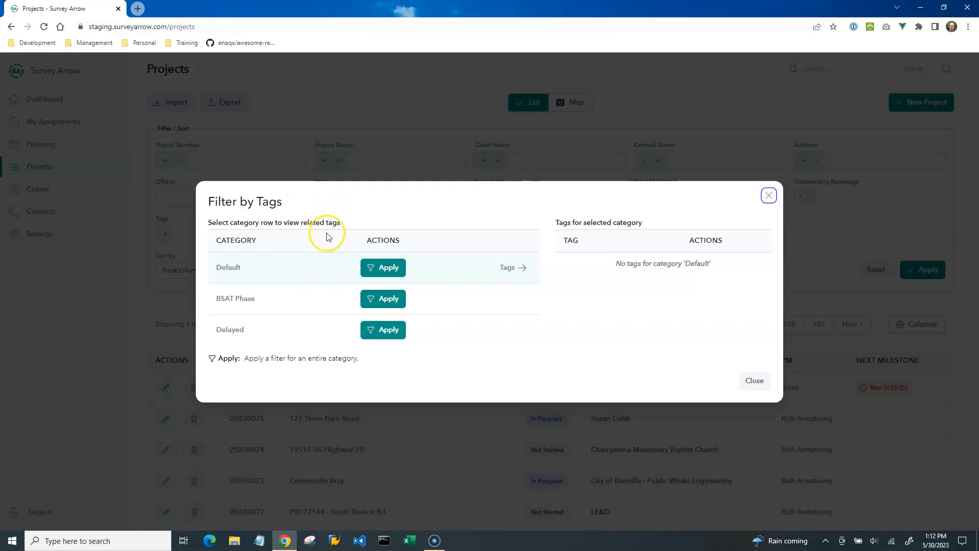
click(274, 340)
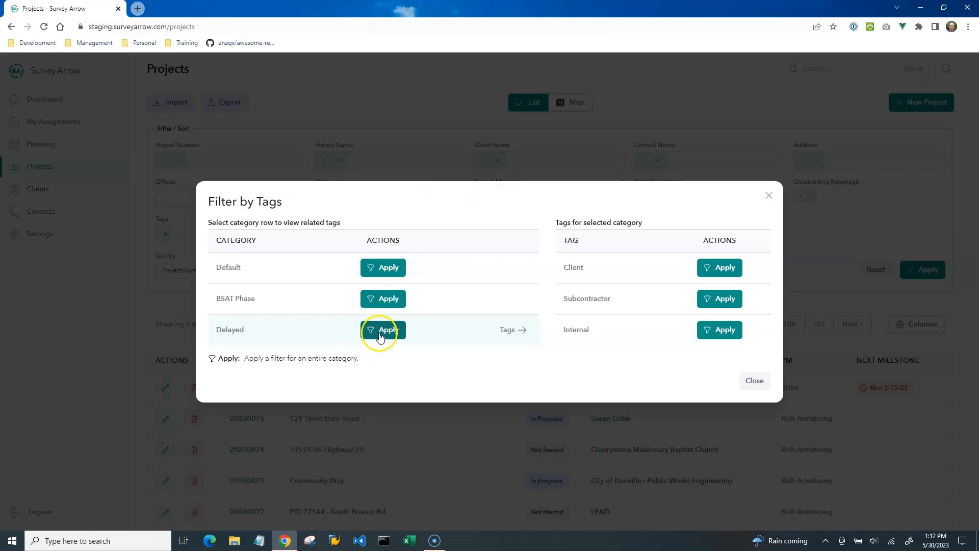
click(717, 272)
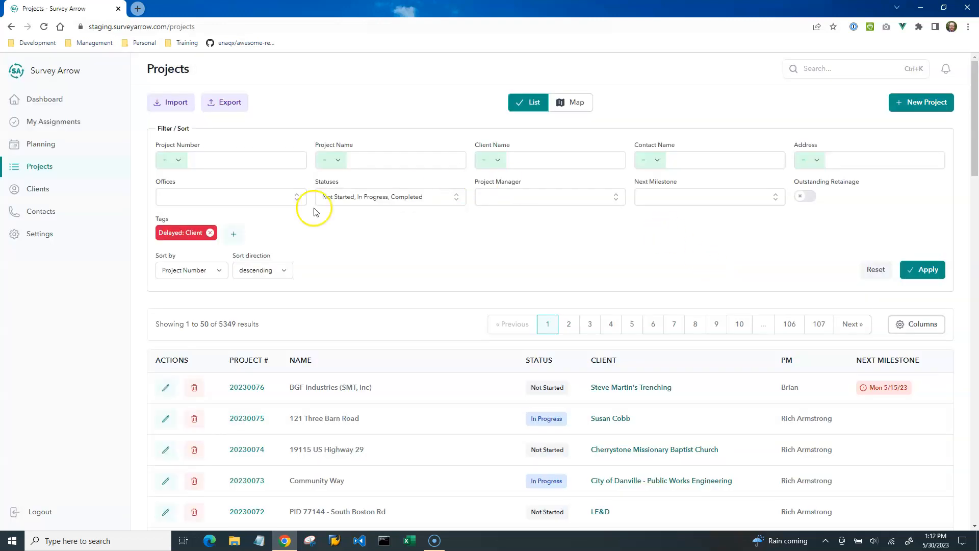
click(918, 270)
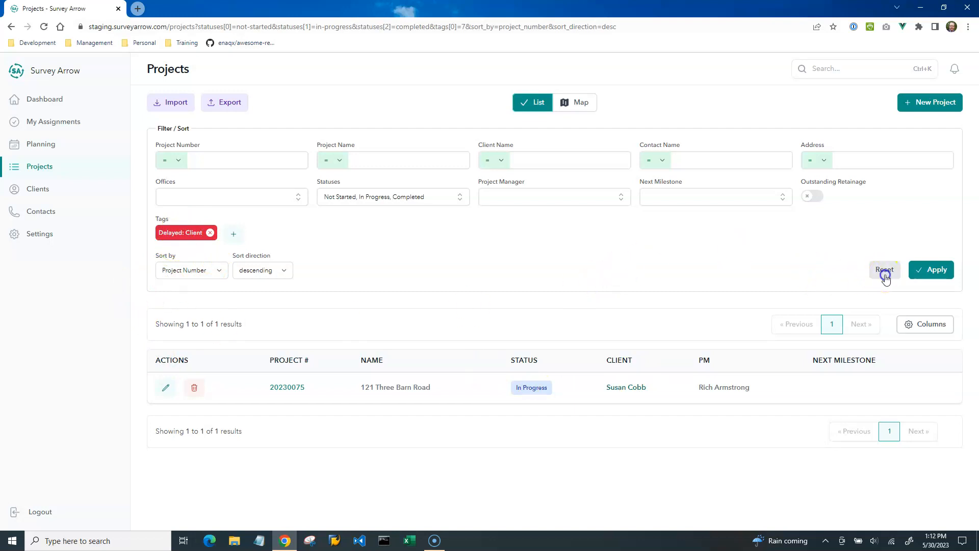
click(885, 274)
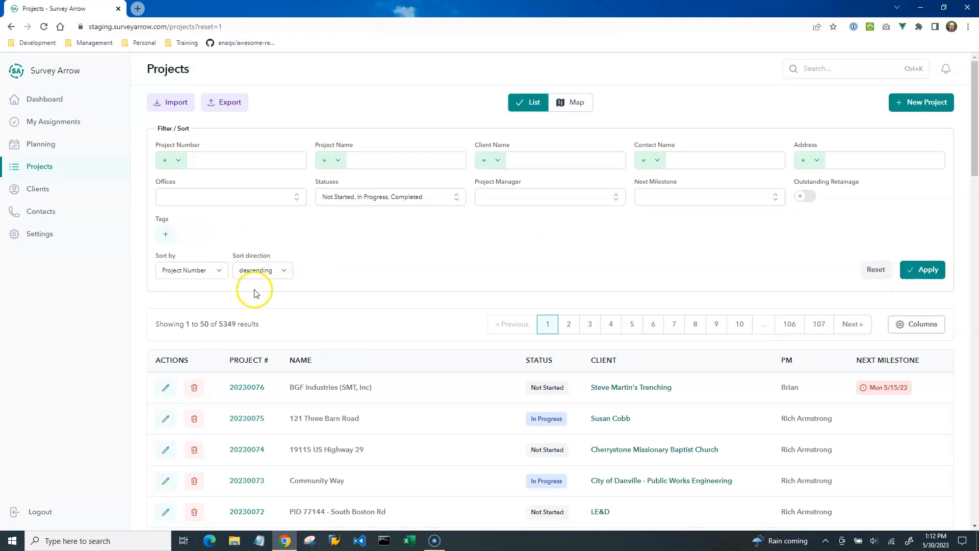
Step: Attach the Delayed tag Subcontractor to the third project in the list, save it, and return to the projects list
scroll(255, 288, down, 2)
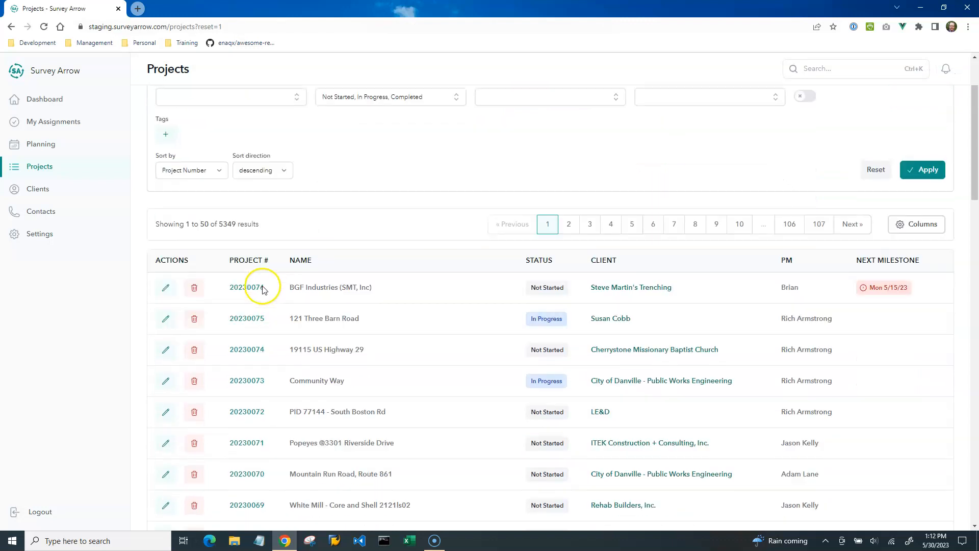
click(164, 350)
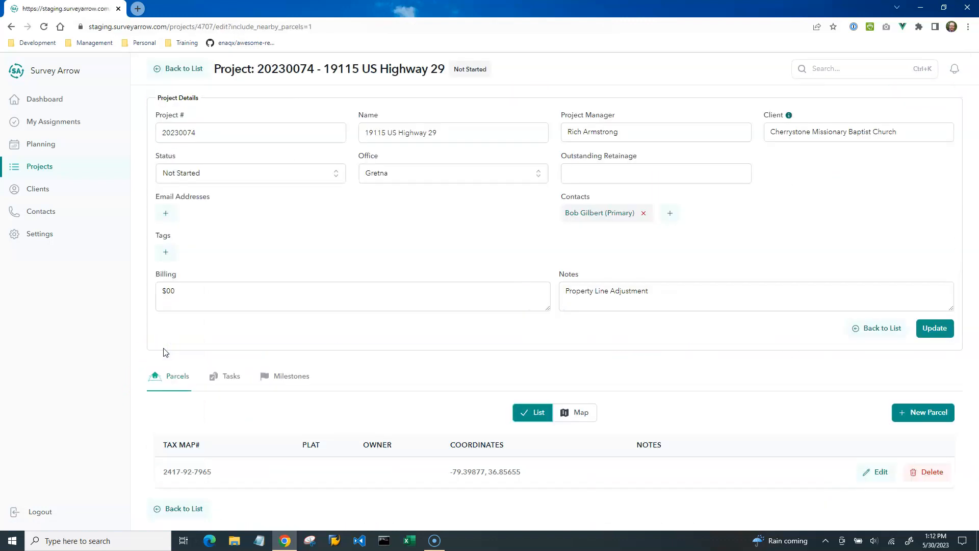
click(167, 253)
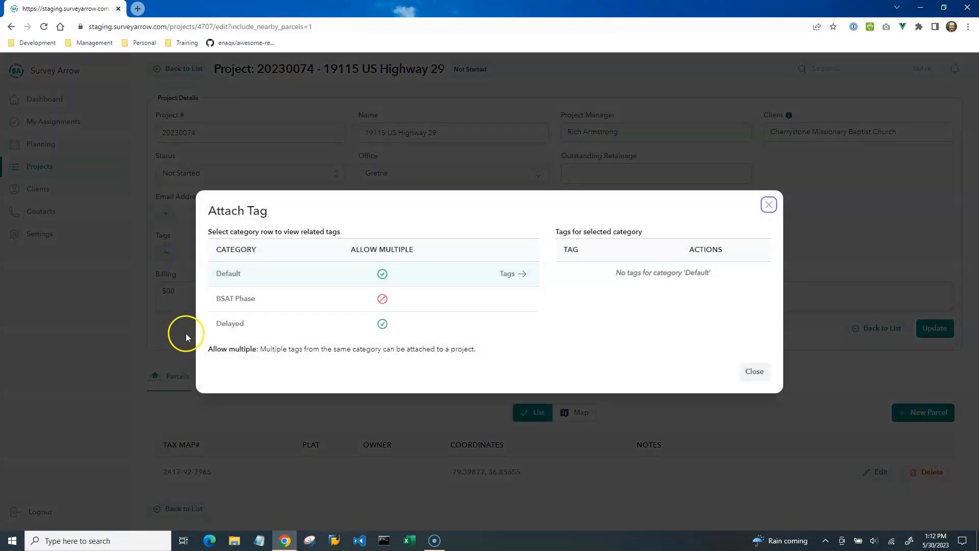
click(248, 322)
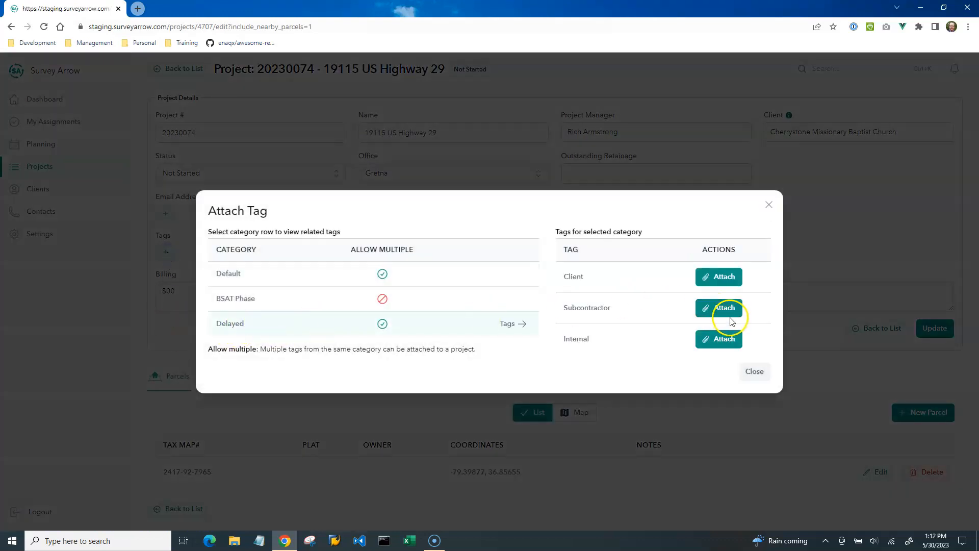
click(719, 305)
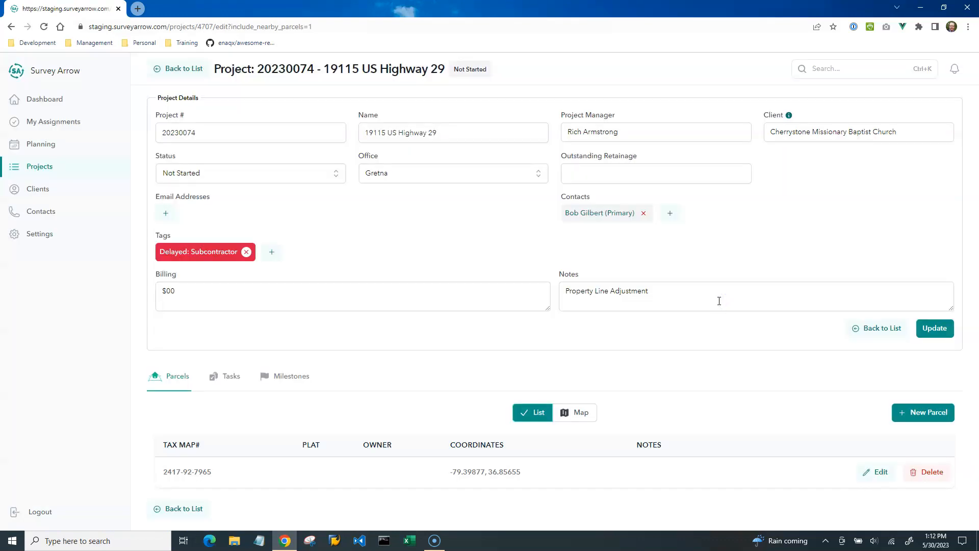
click(933, 329)
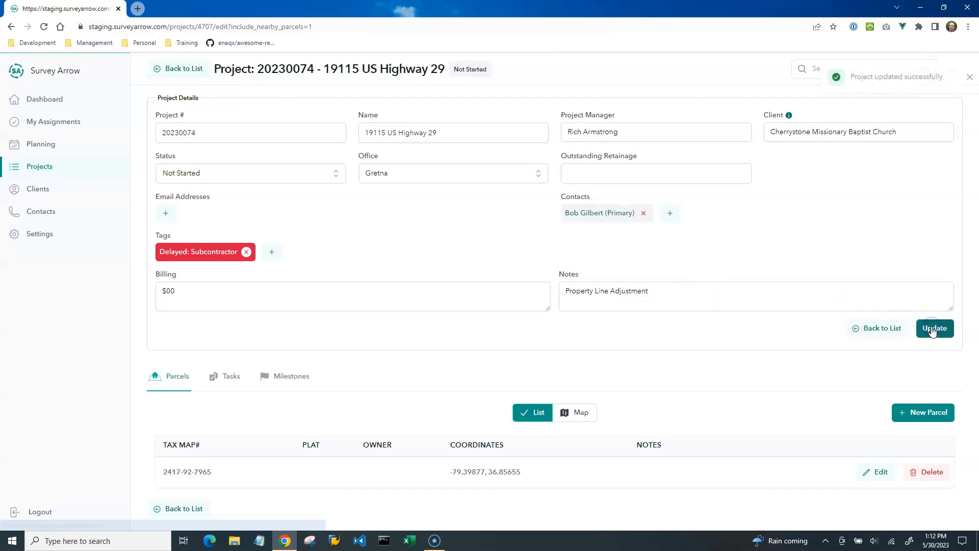
click(43, 170)
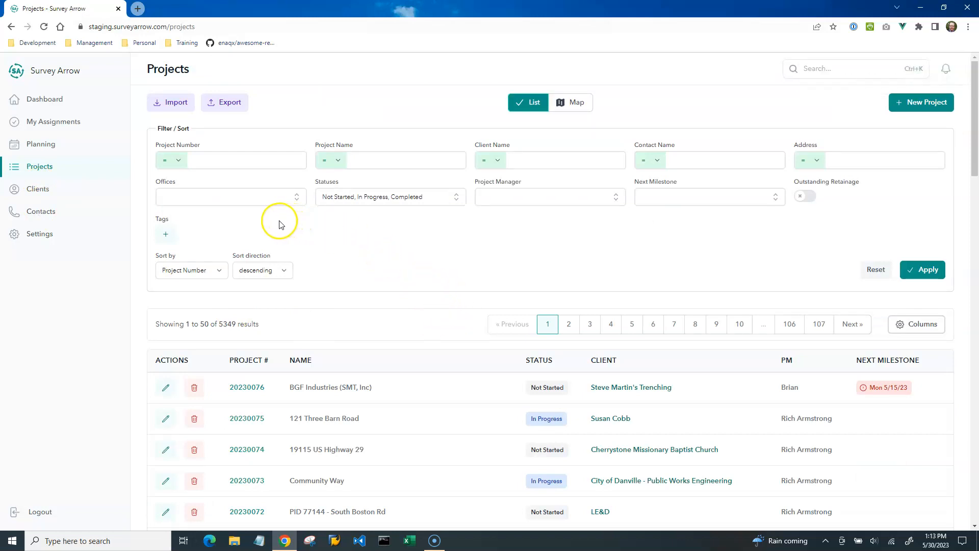
Step: Filter the projects list by the entire Delayed tag category
click(167, 237)
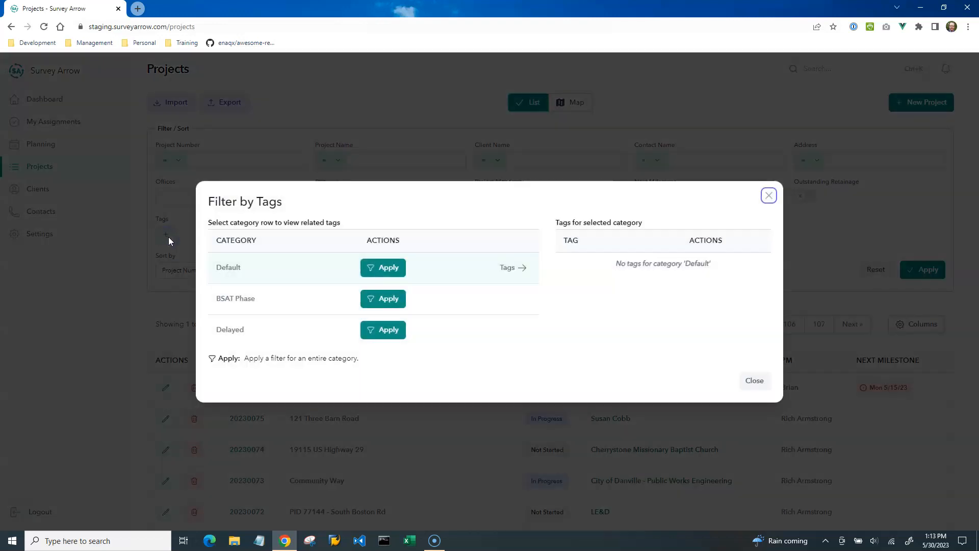
click(255, 324)
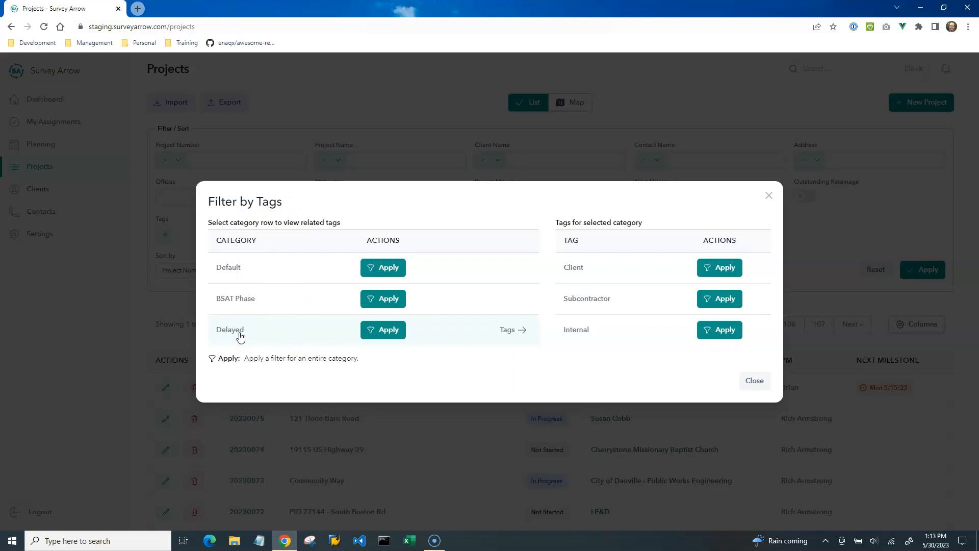
click(379, 334)
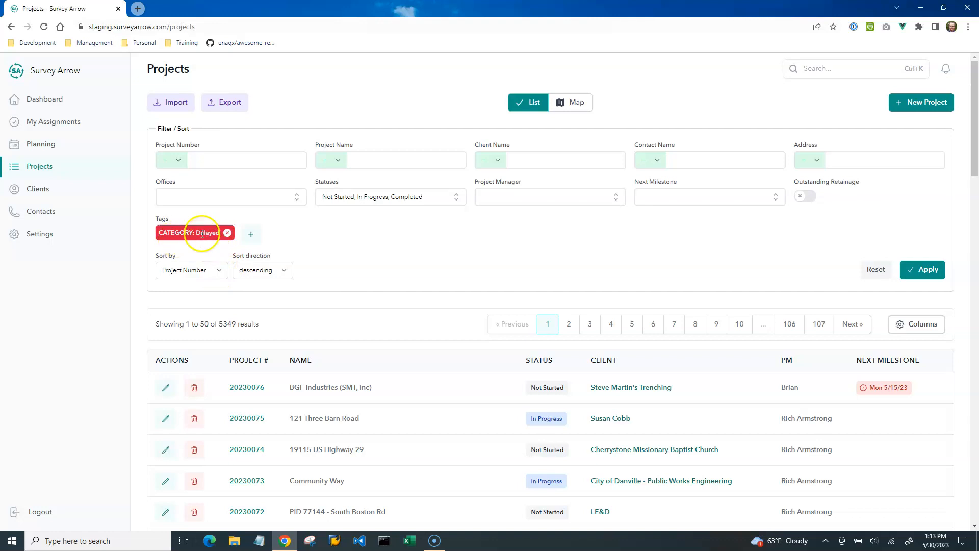
click(921, 271)
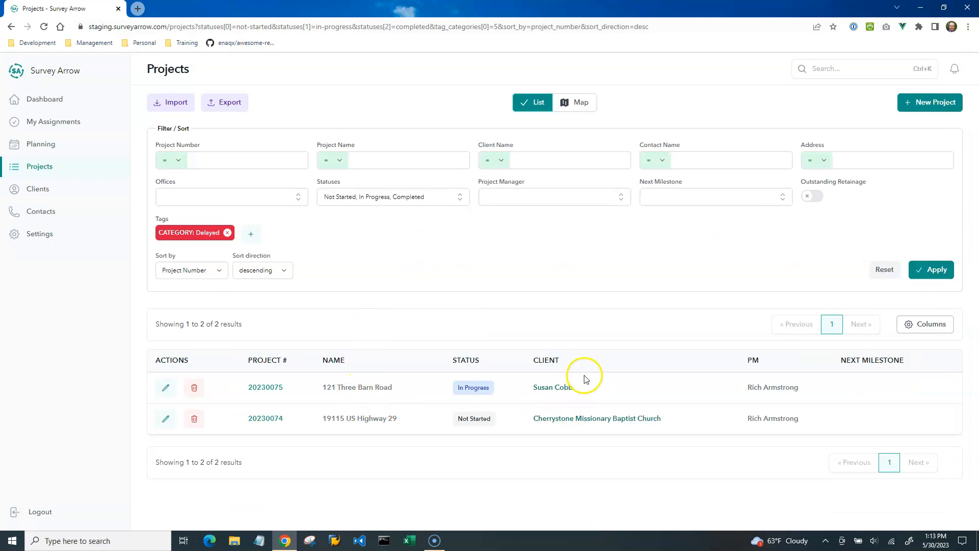
Step: Open each of the two filtered projects in turn to check its Delayed tag, returning to the projects list after each
click(165, 388)
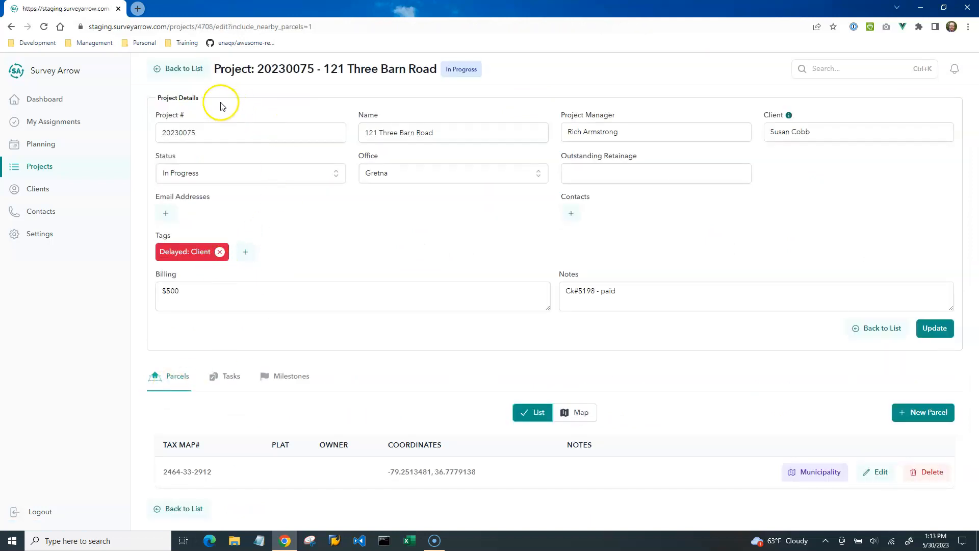
click(175, 68)
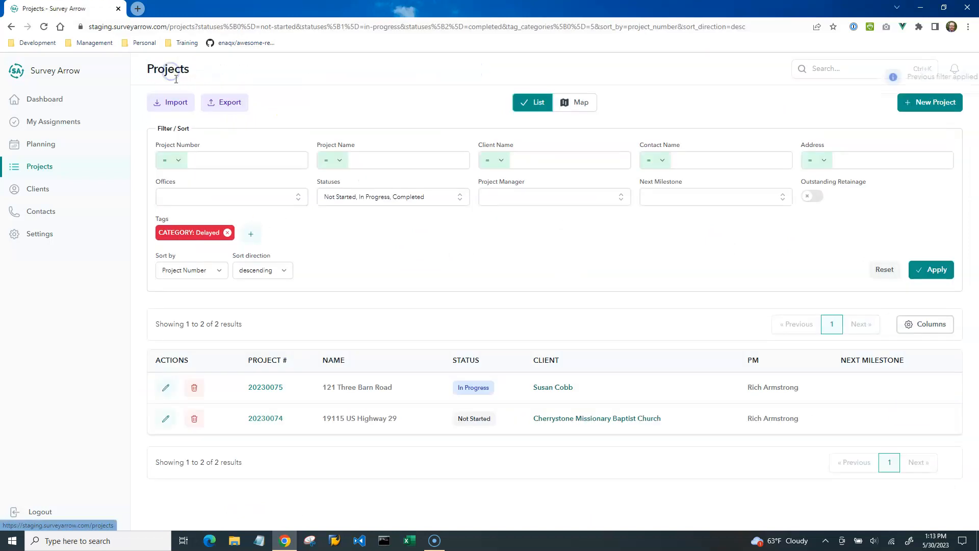
click(165, 418)
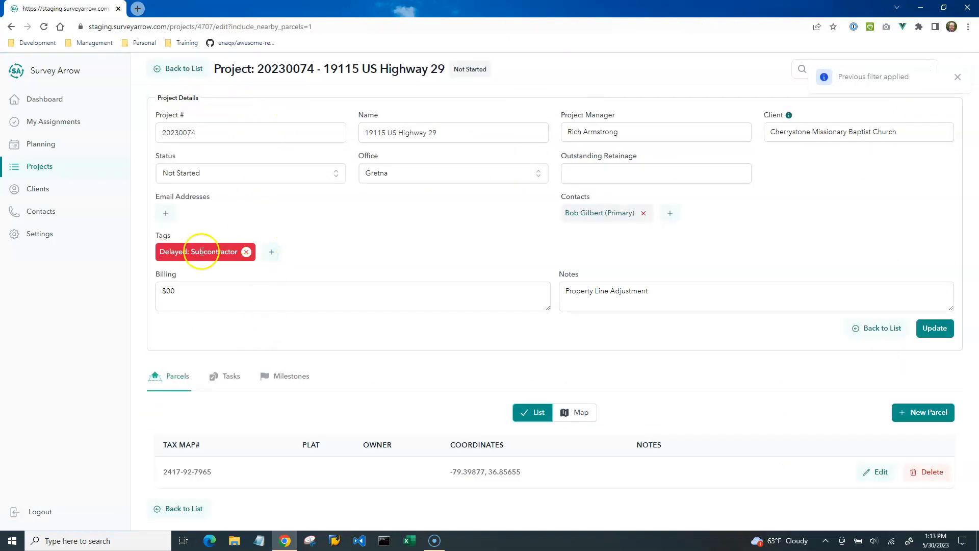
click(173, 68)
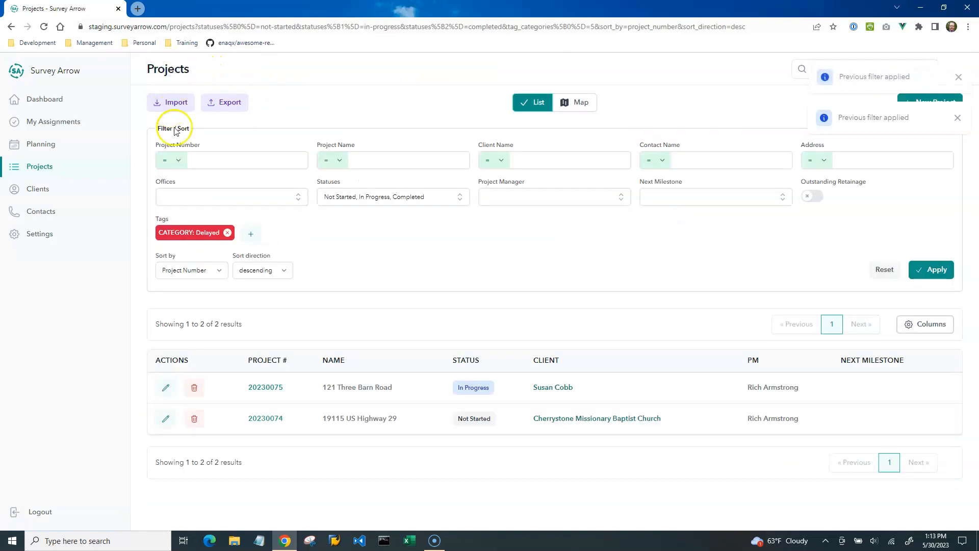